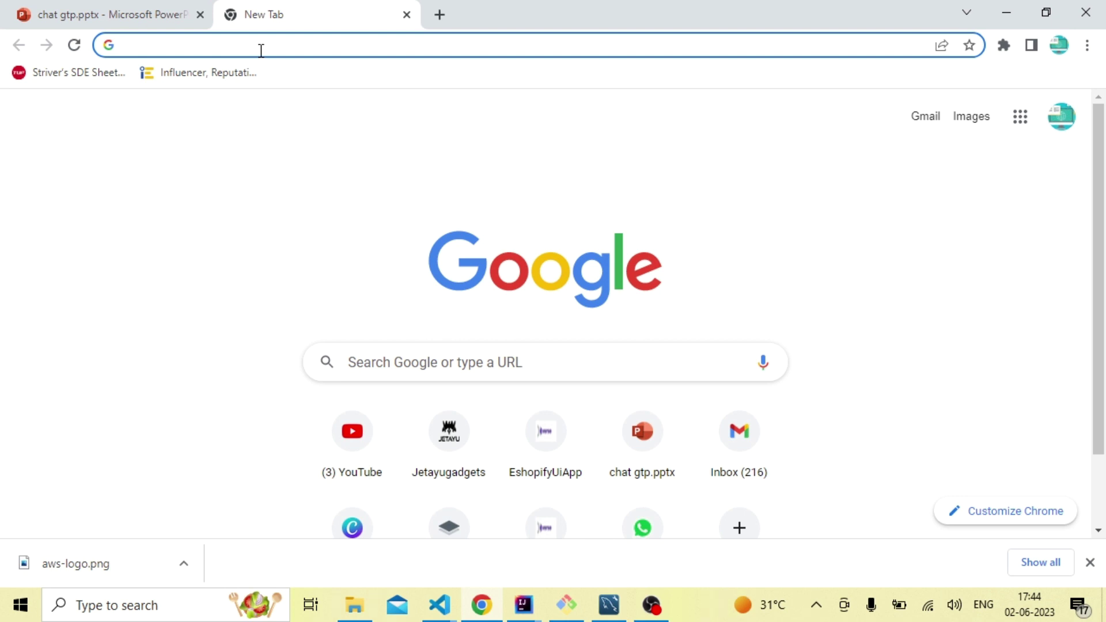
- Find the Amazon Web Services official site with a web search for "aws" and open its console sign-in page
type("aws png logo")
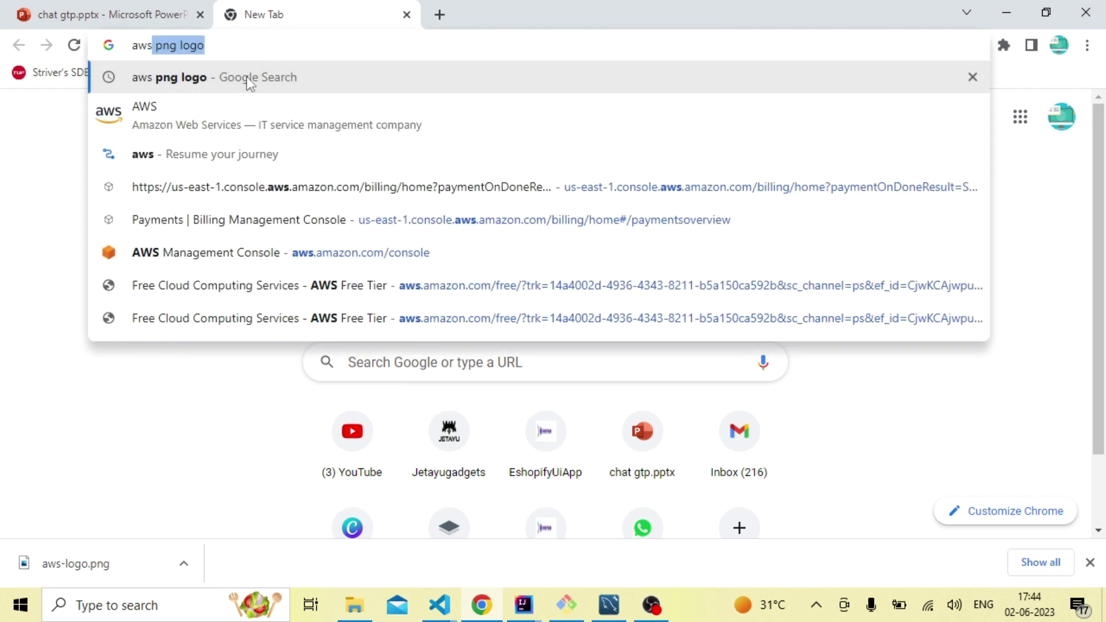
left_click(196, 127)
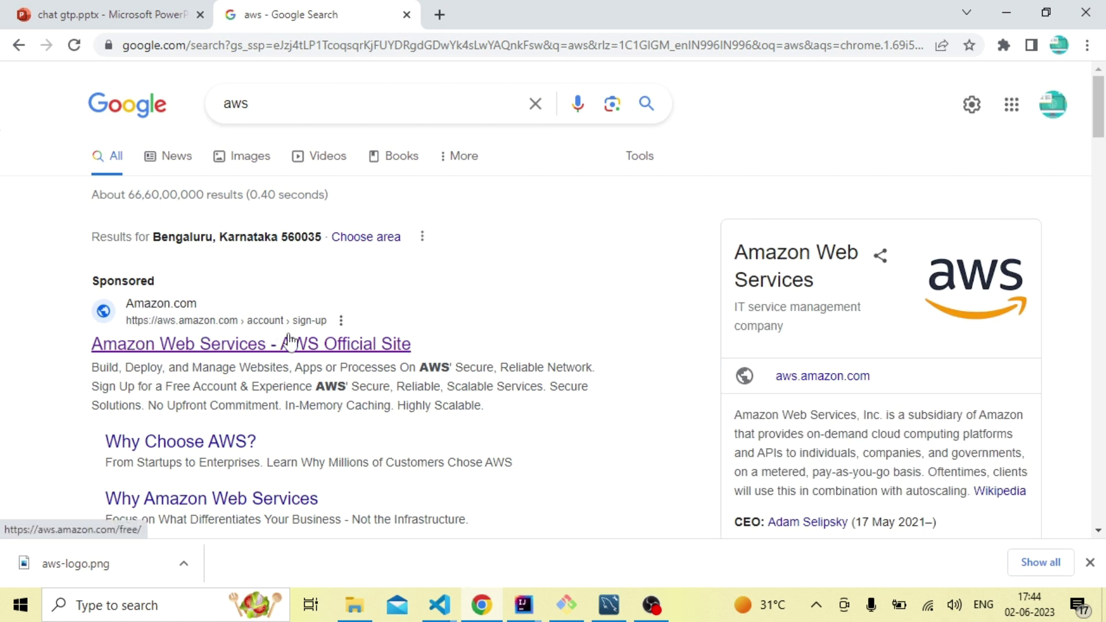
left_click(196, 346)
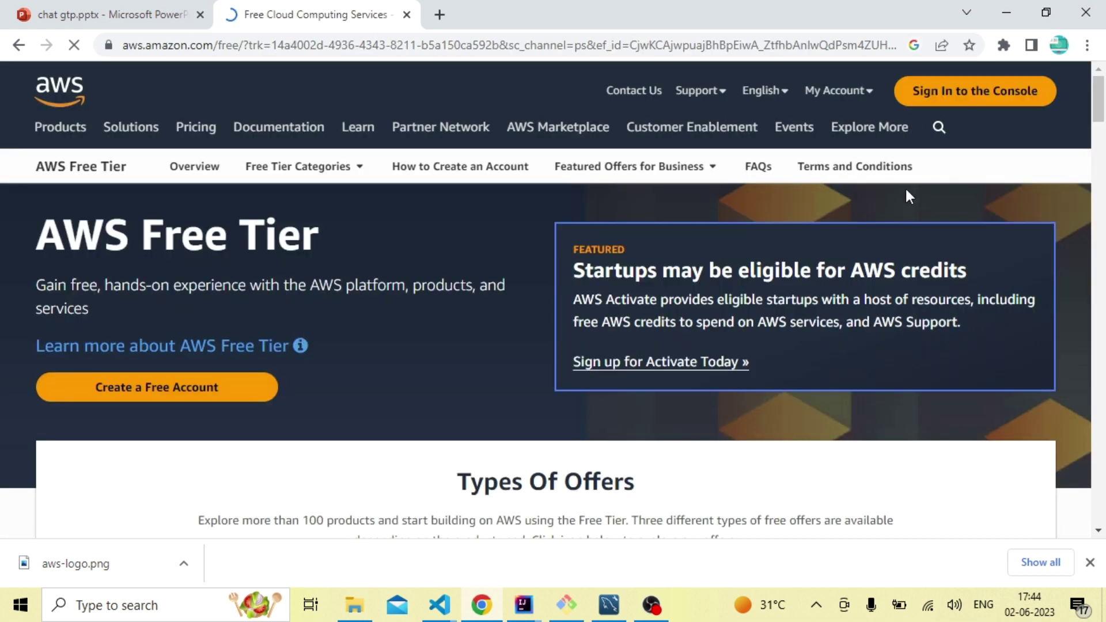
left_click(967, 101)
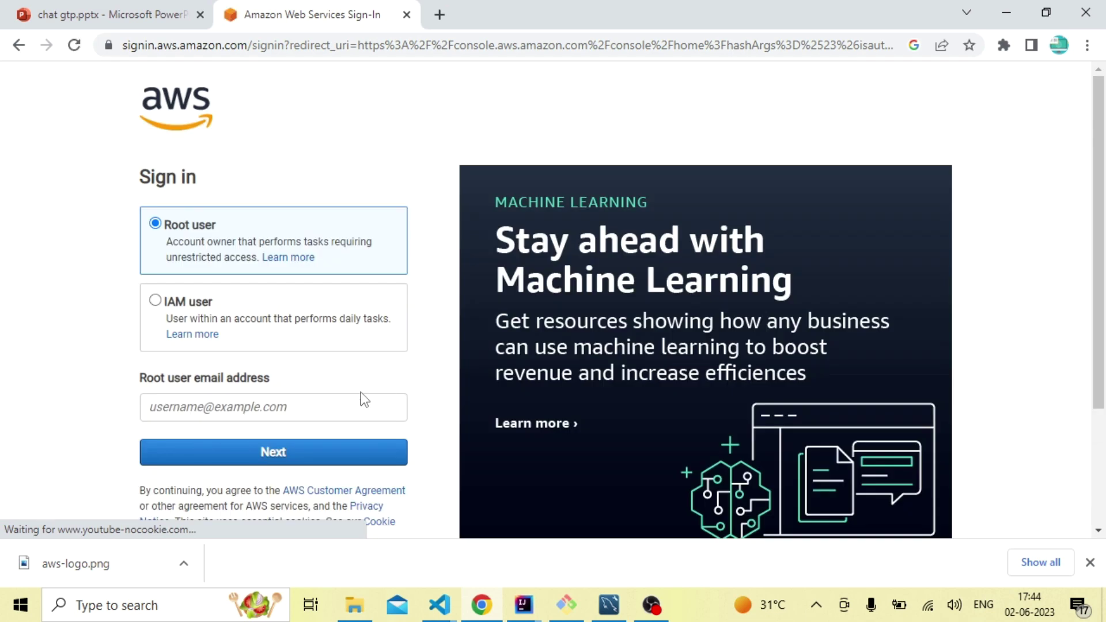
left_click(1089, 563)
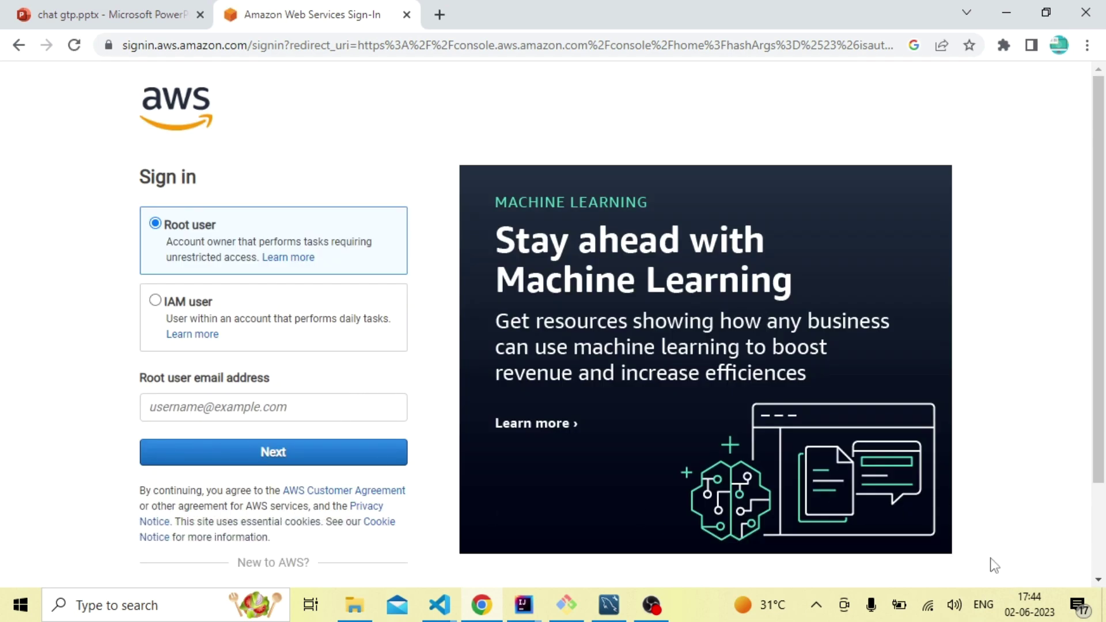
- Sign in to AWS as root user with the saved root user e-mail address and the account password
left_click(230, 410)
key("Down")
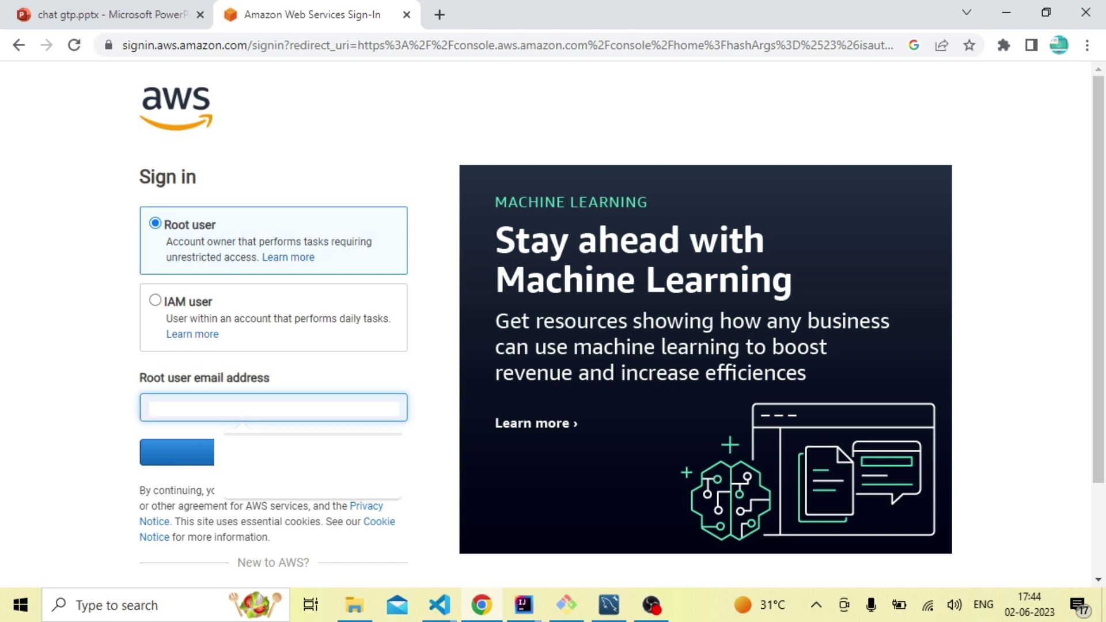
key("Return")
key("Return")
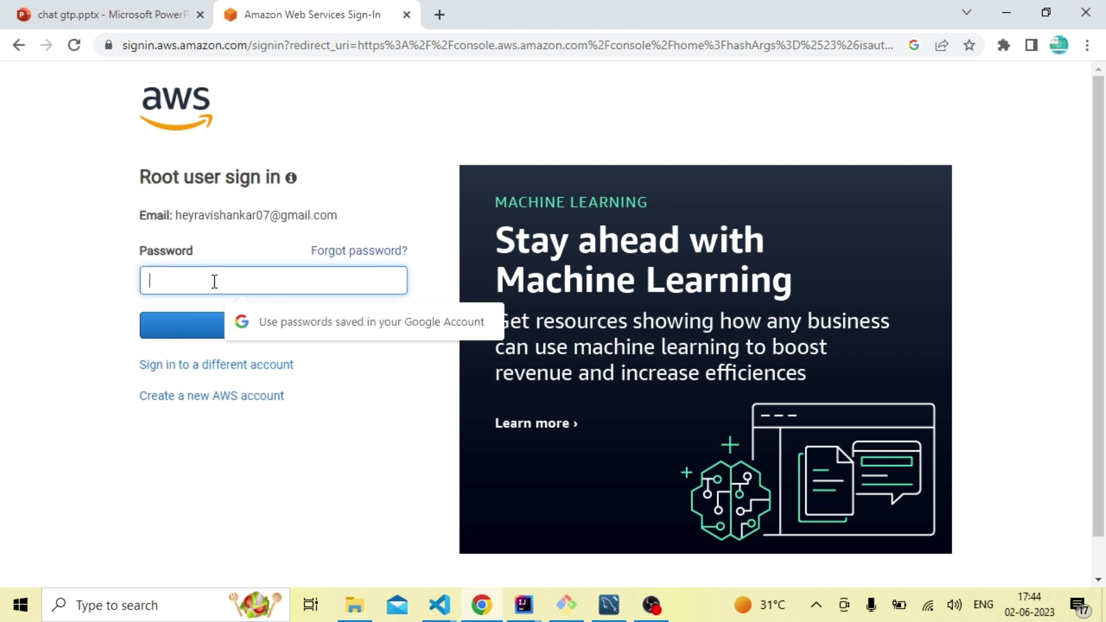
type("•••••••")
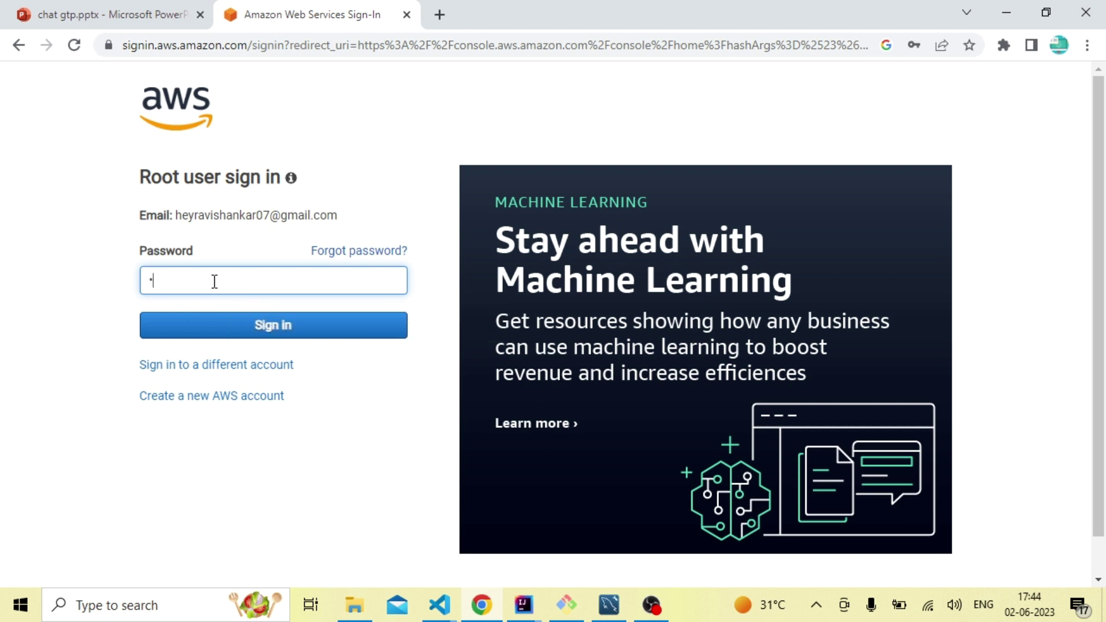
type("••••")
left_click(210, 320)
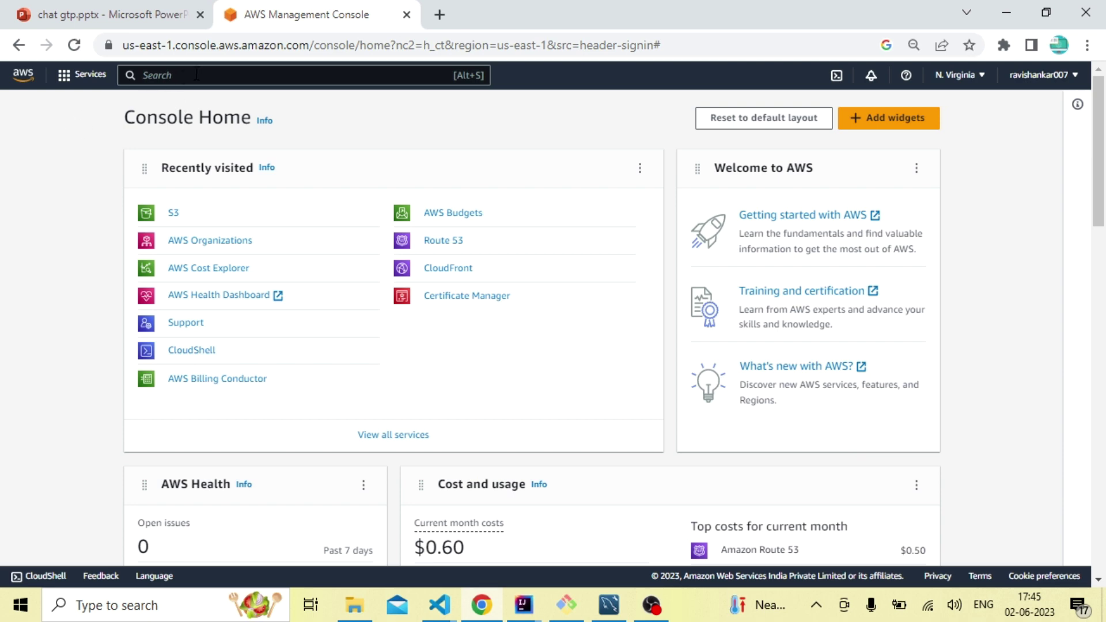
- Search the AWS services for s3 and open the S3 service
left_click(239, 75)
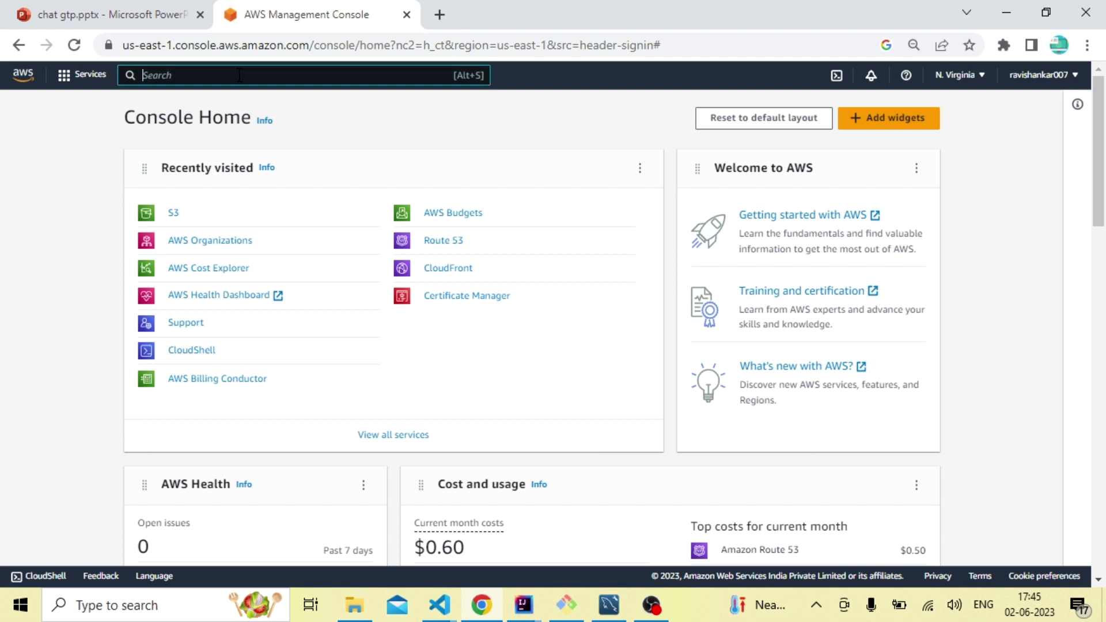
type("s3")
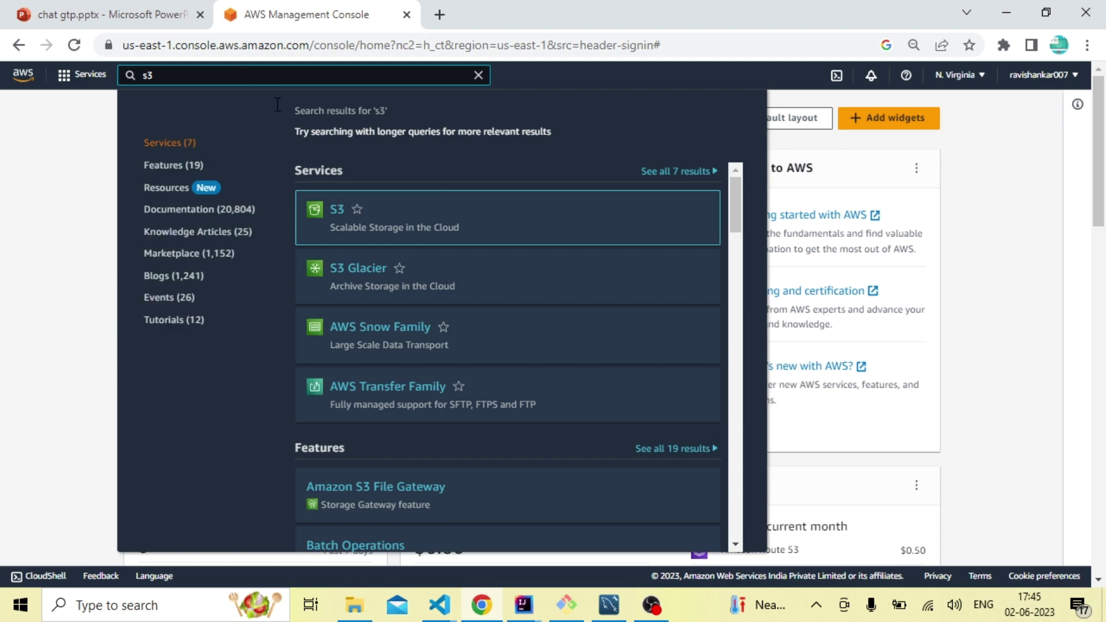
mouse_move(353, 217)
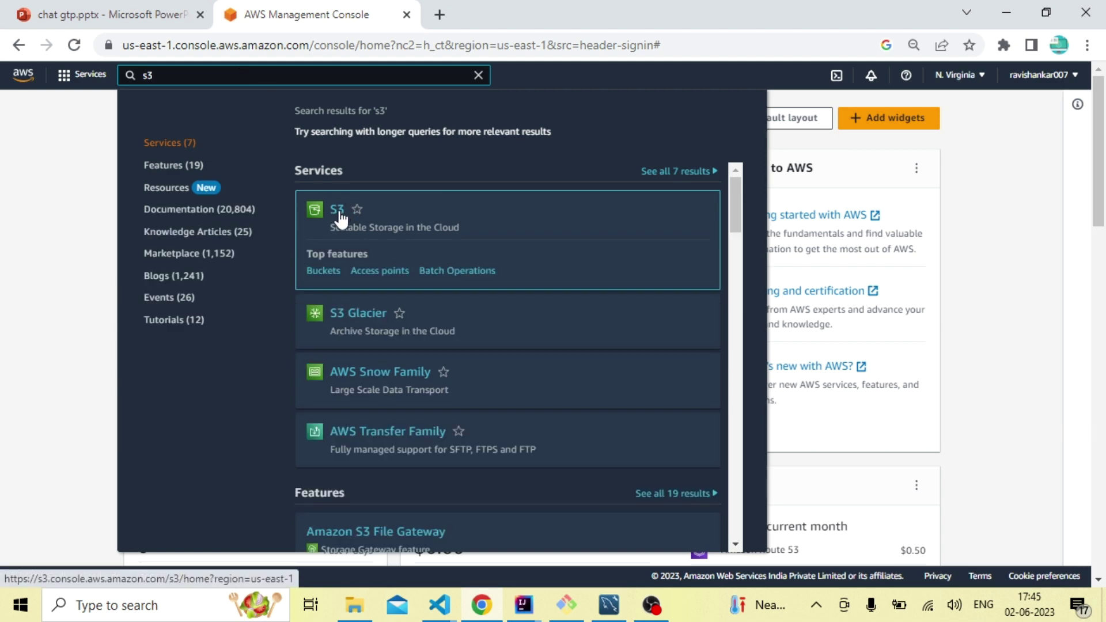
left_click(335, 212)
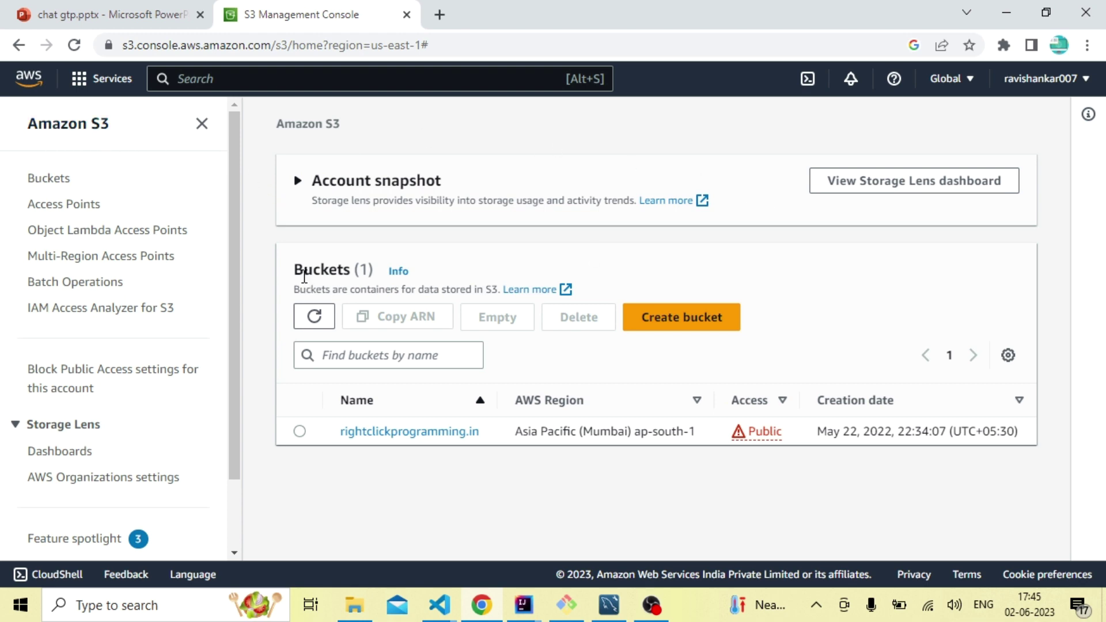
- Start a new bucket named test-bucket-images in the region US East (N. Virginia) us-east-1
left_click(666, 325)
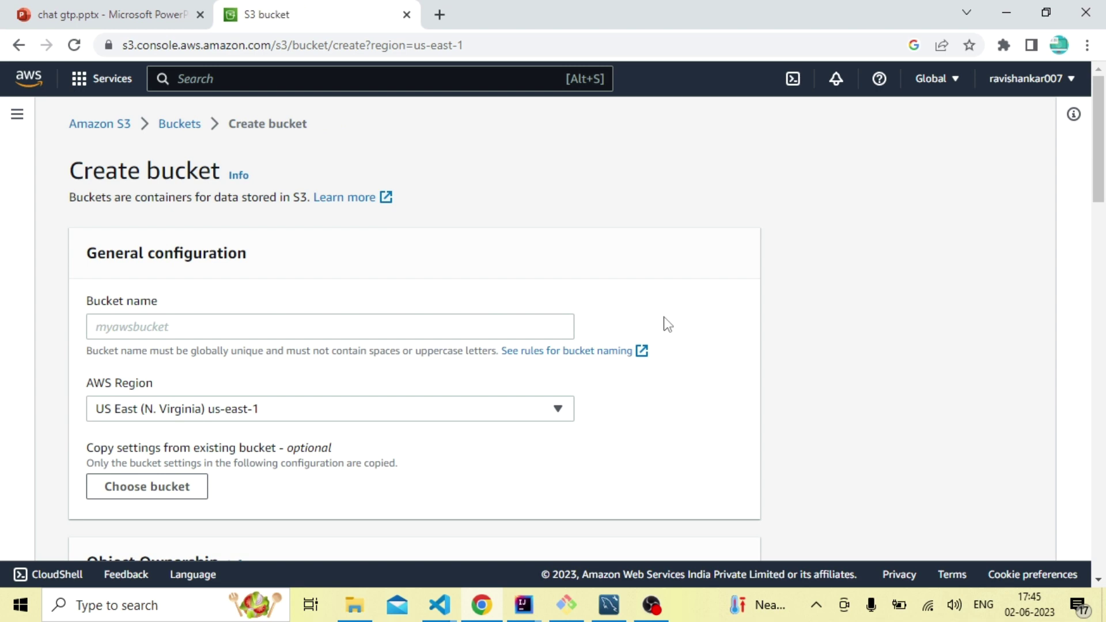
left_click(135, 328)
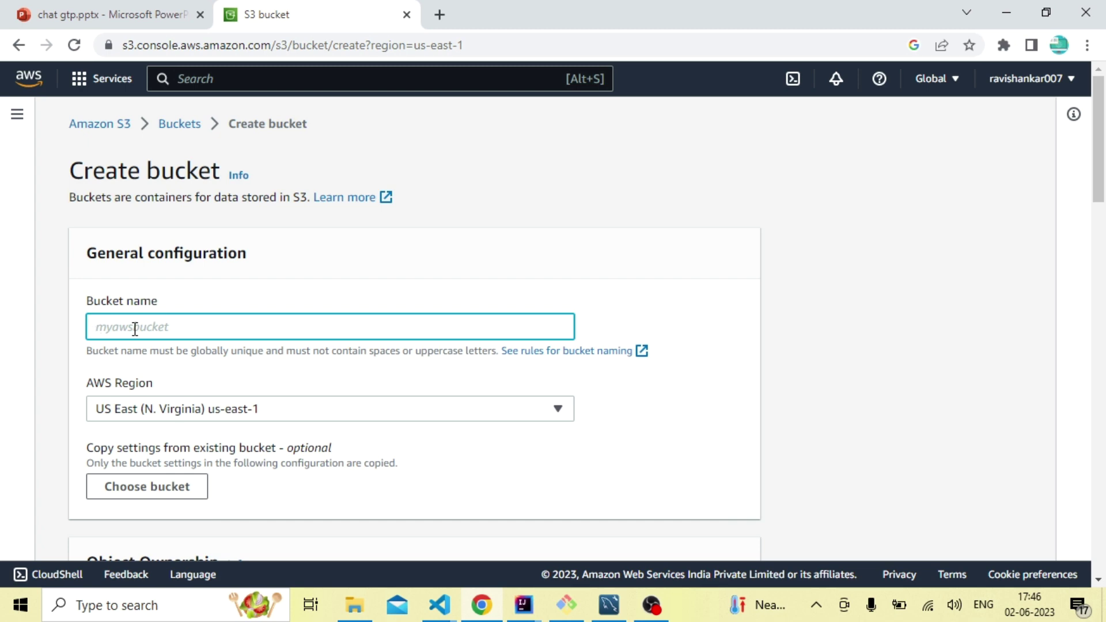
type("test-")
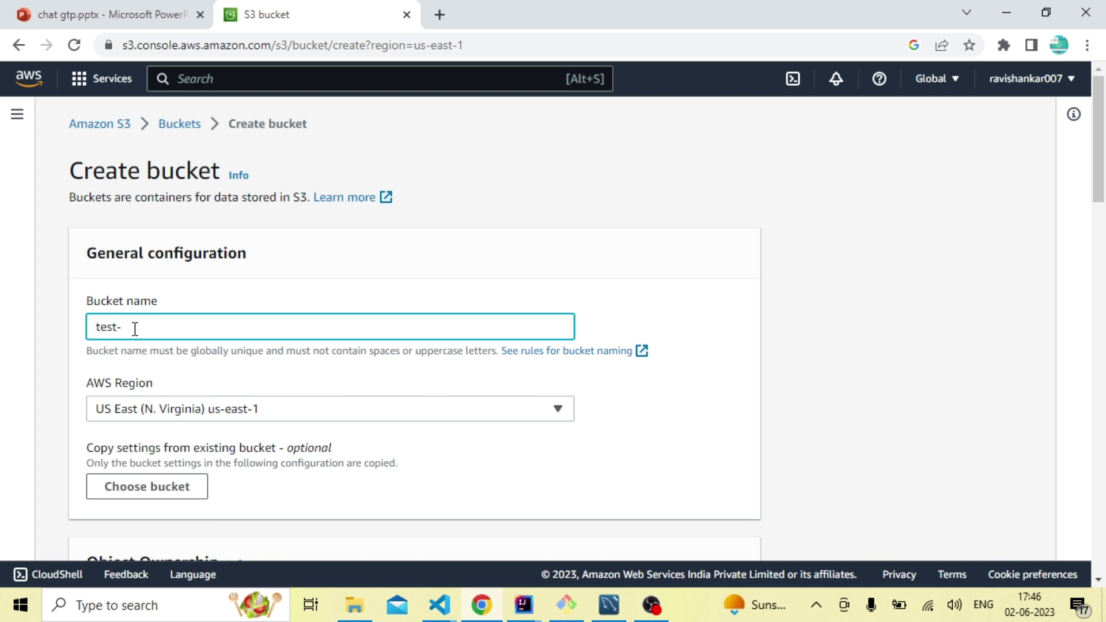
type("bucket-images")
left_click(74, 425)
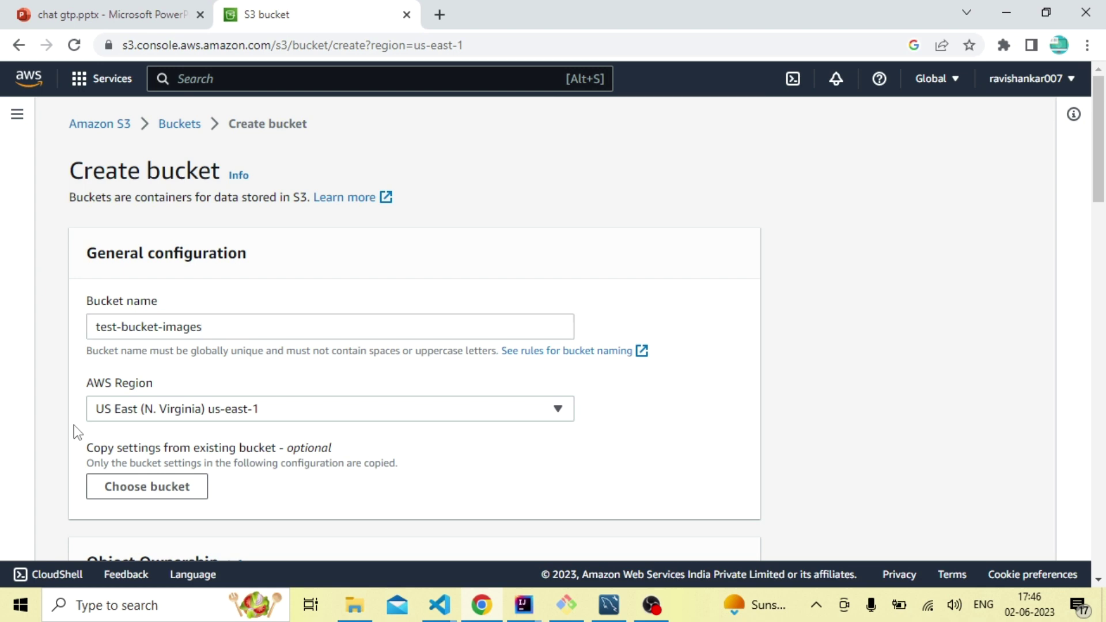
left_click(154, 414)
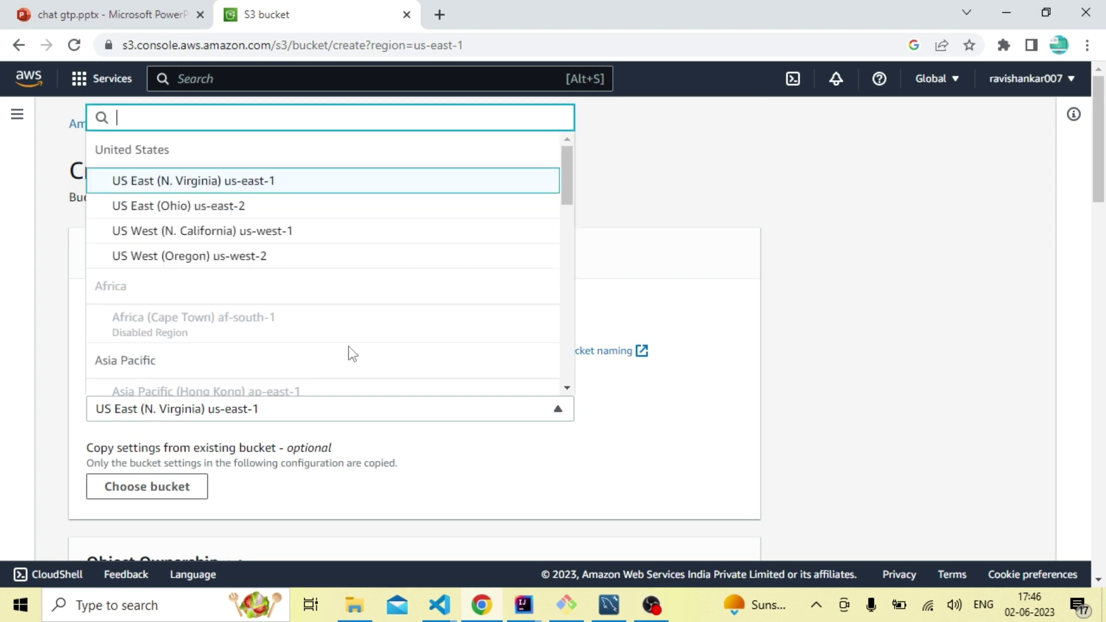
left_click(239, 183)
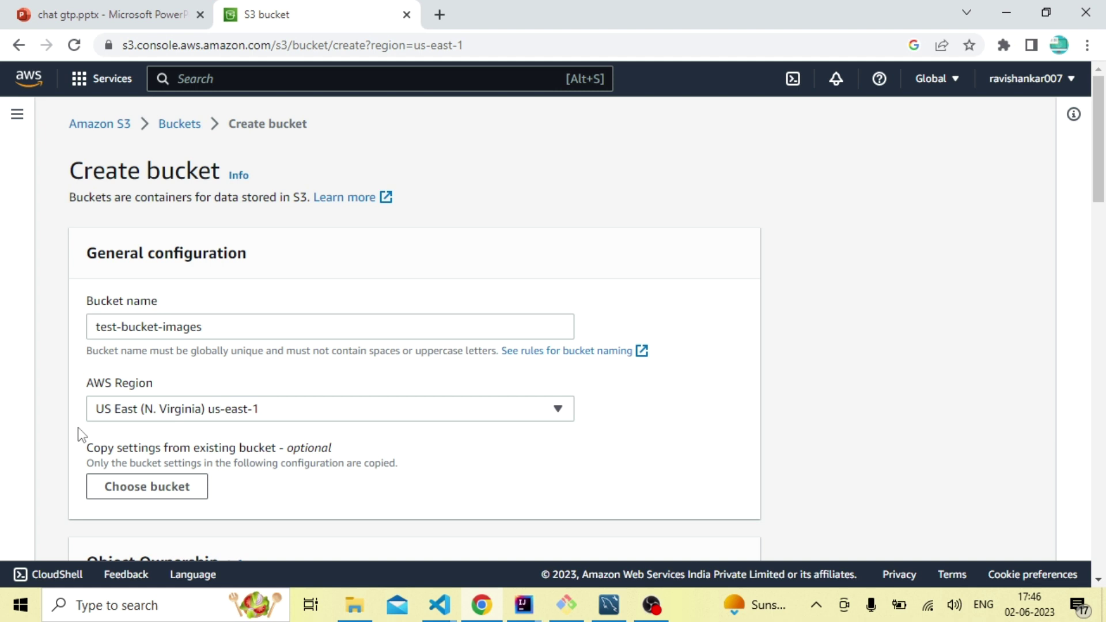
- Turn off "Block all public access" for the new bucket and acknowledge that its objects might become public
scroll(79, 430, "down", 3)
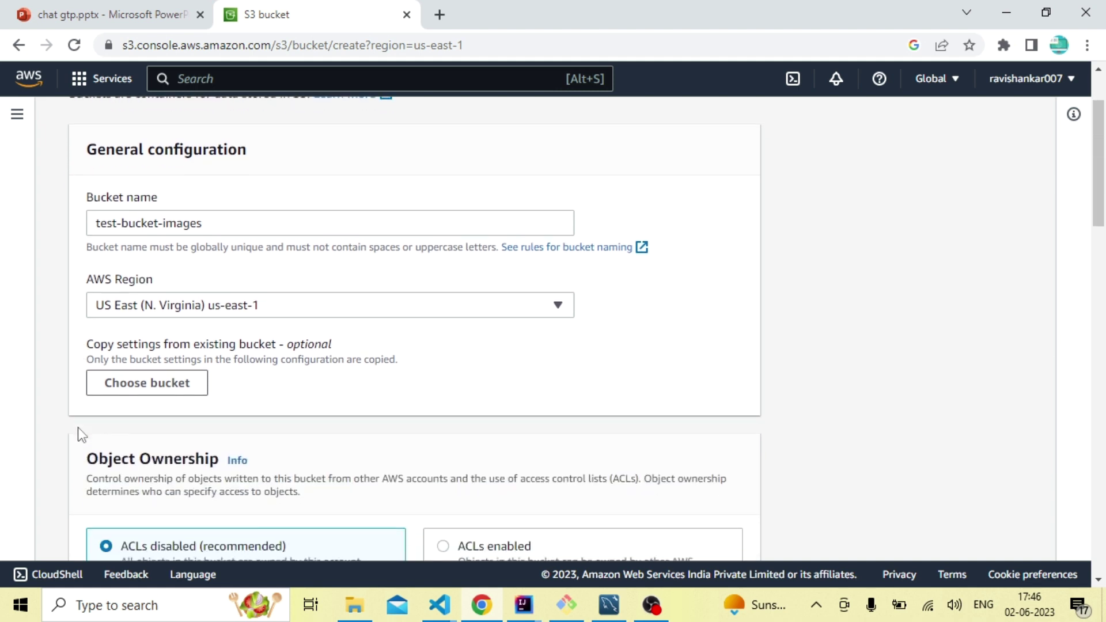
scroll(77, 427, "down", 1)
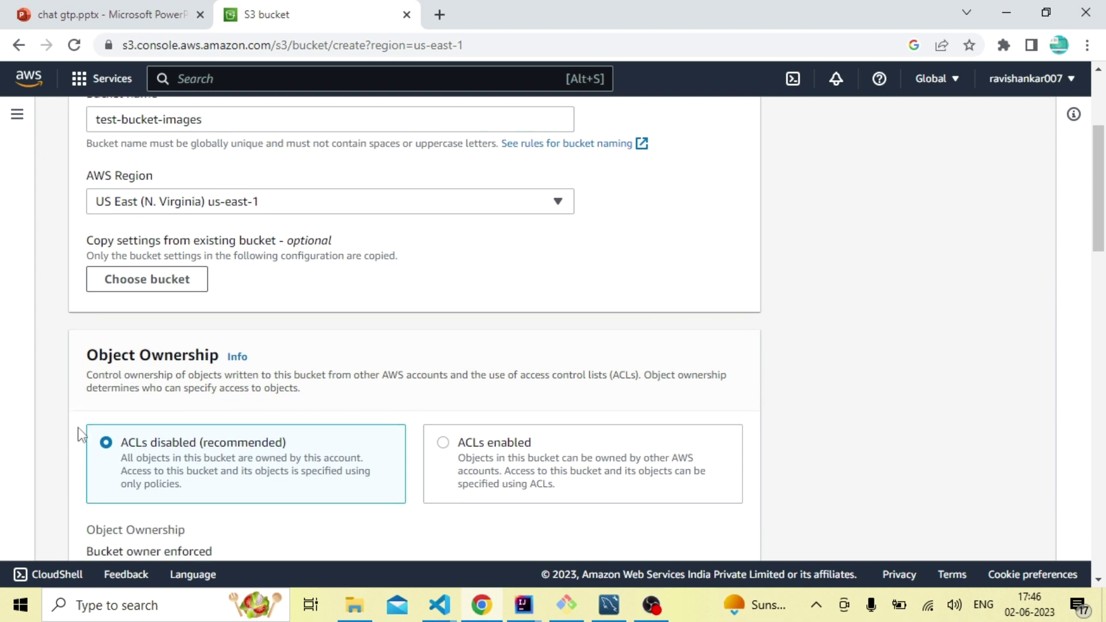
scroll(78, 428, "down", 3)
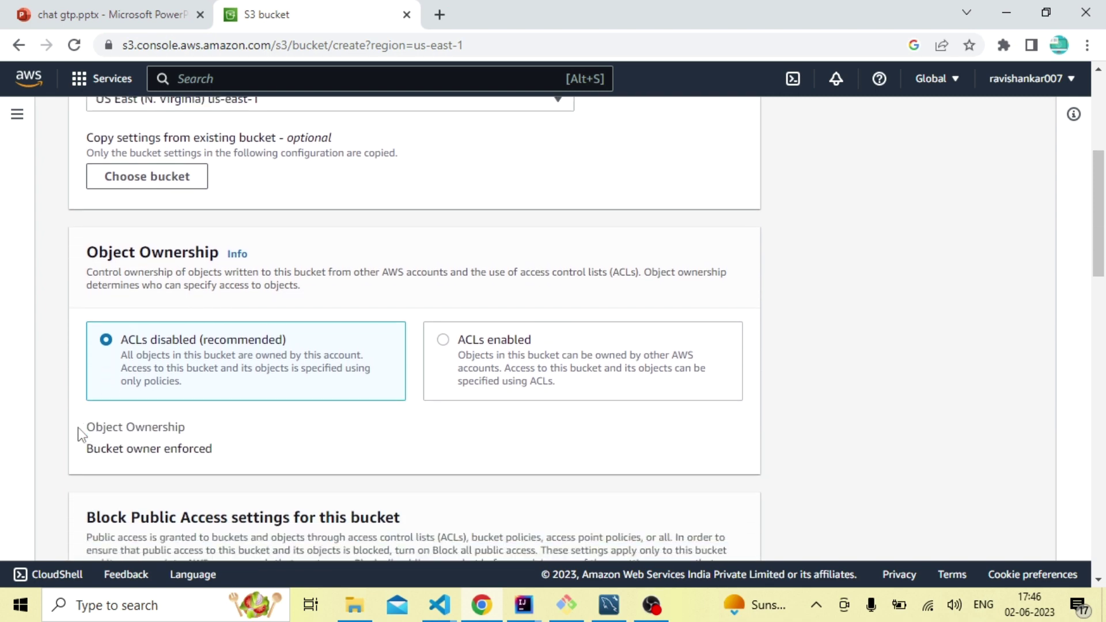
scroll(80, 433, "down", 1)
scroll(79, 429, "down", 4)
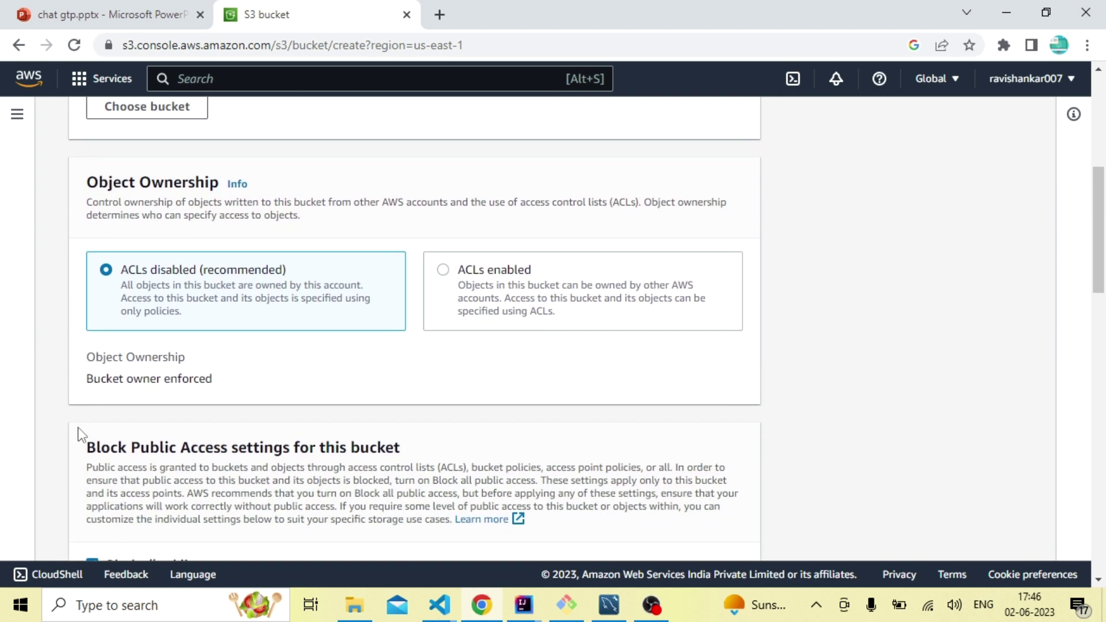
scroll(81, 435, "down", 1)
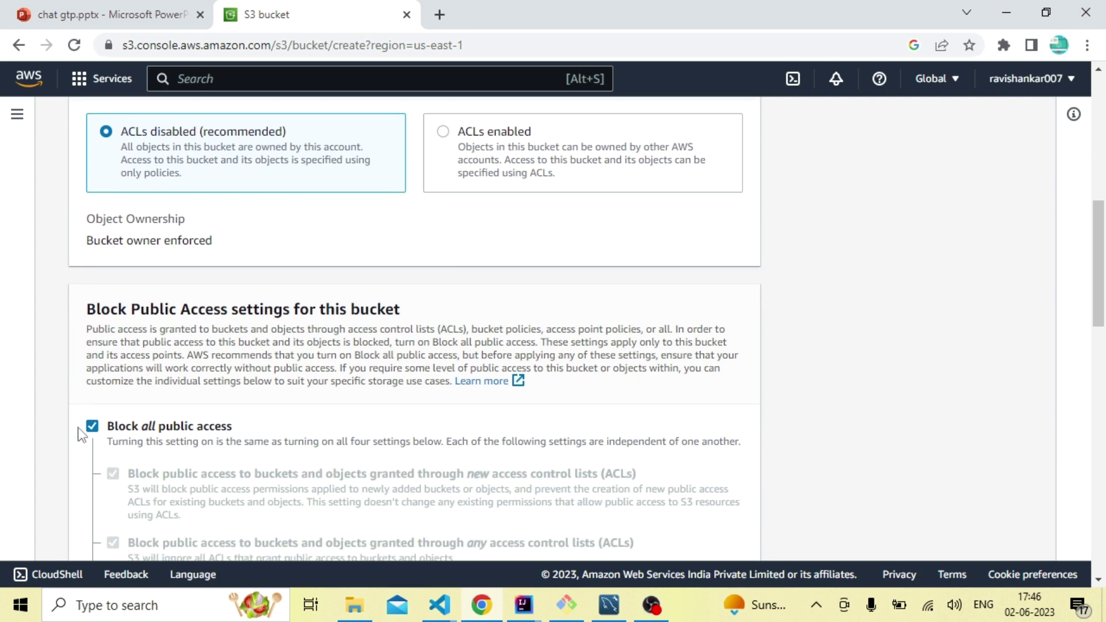
scroll(81, 434, "down", 3)
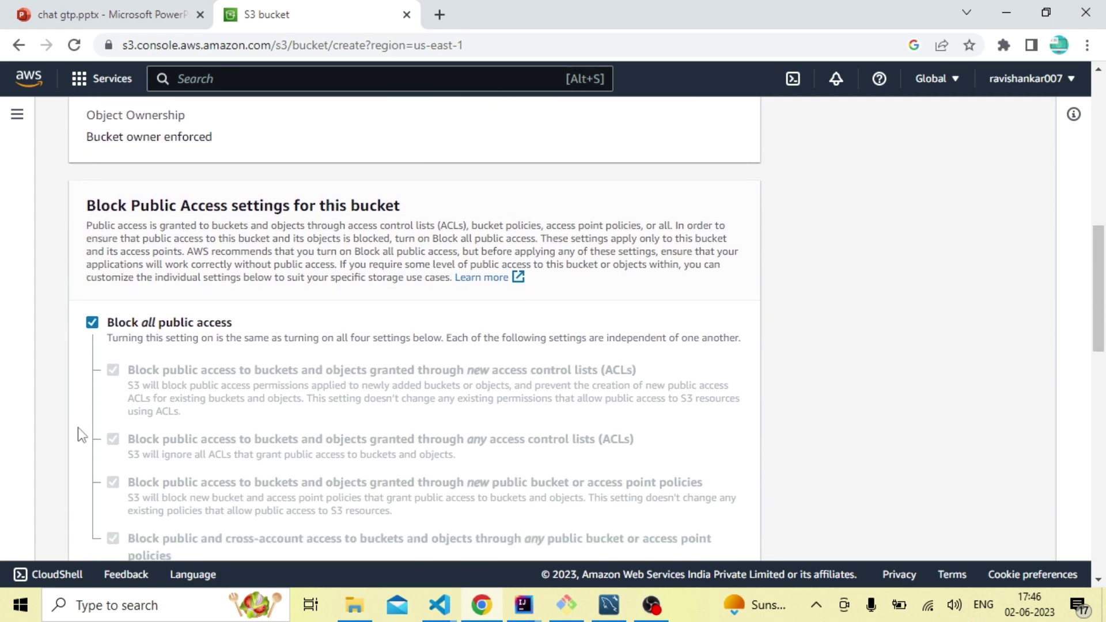
left_click(92, 323)
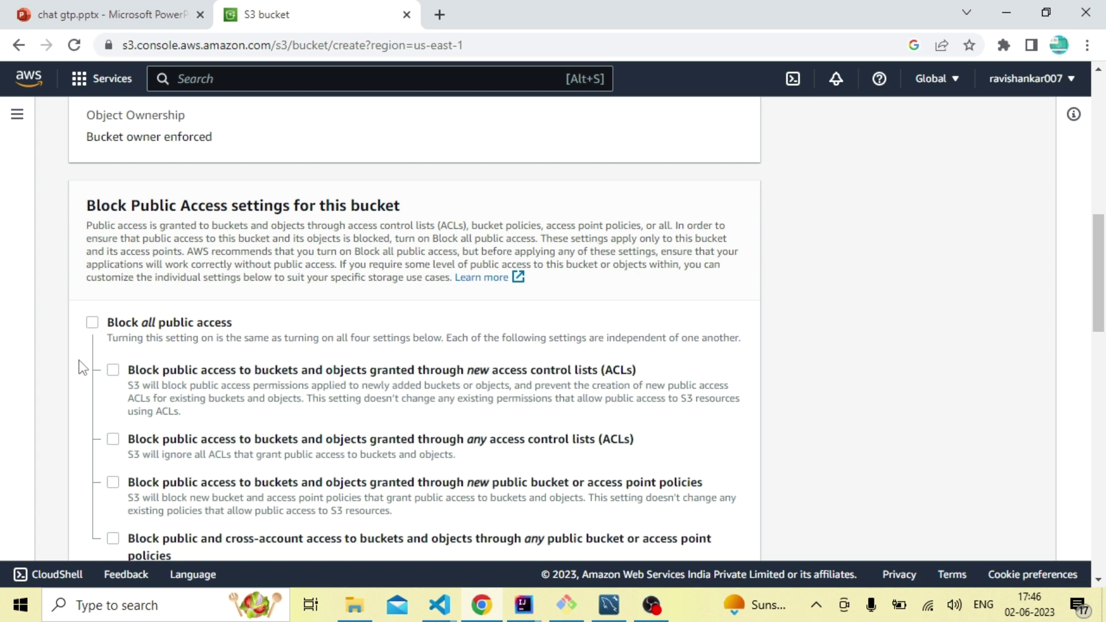
scroll(78, 371, "down", 4)
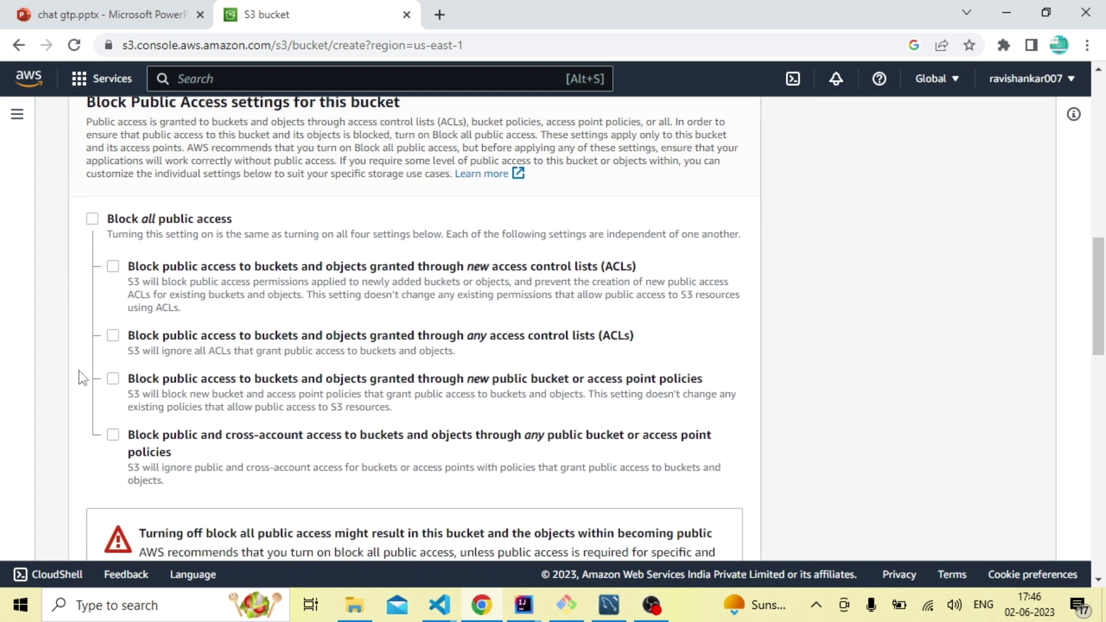
scroll(79, 371, "down", 3)
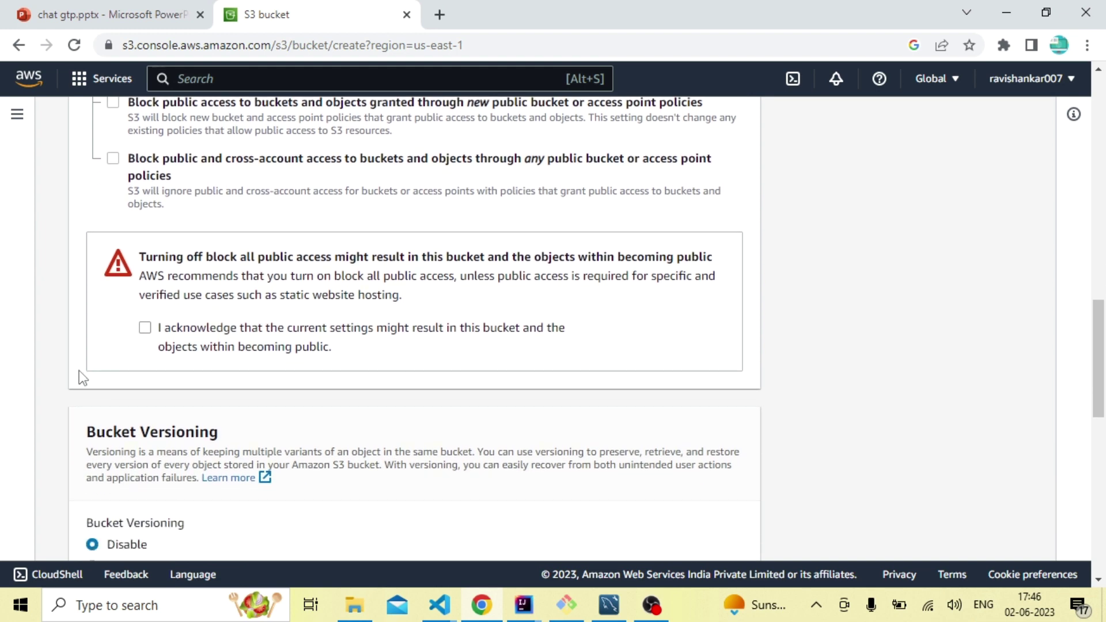
left_click(146, 328)
- Examine the new bucket's versioning, tags, default encryption and advanced Object Lock settings
scroll(75, 389, "down", 2)
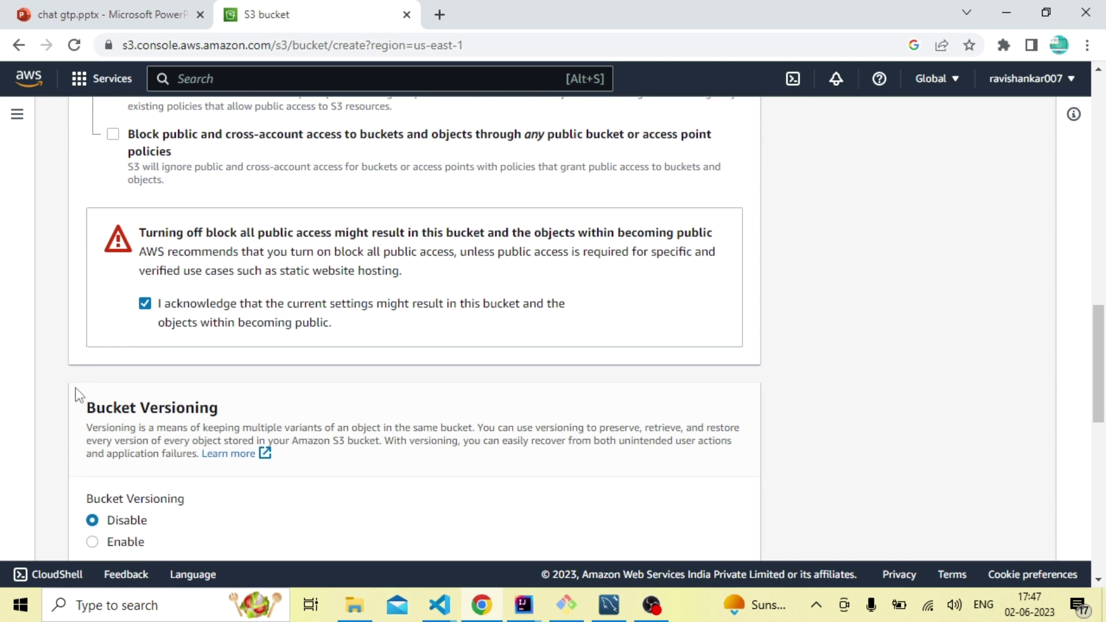
scroll(75, 389, "down", 3)
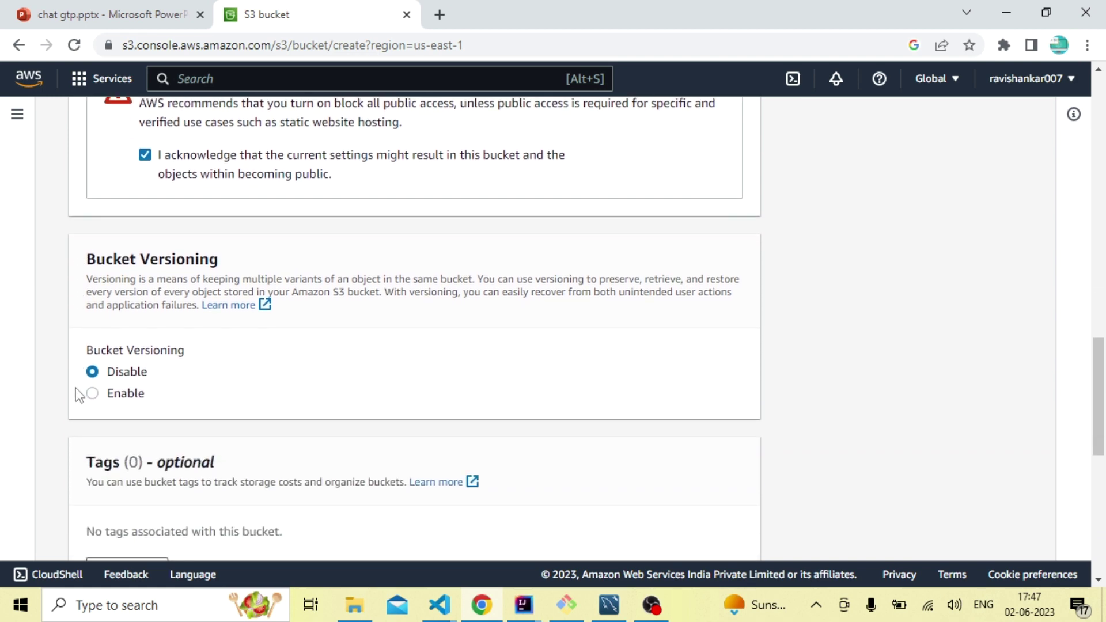
scroll(75, 388, "down", 4)
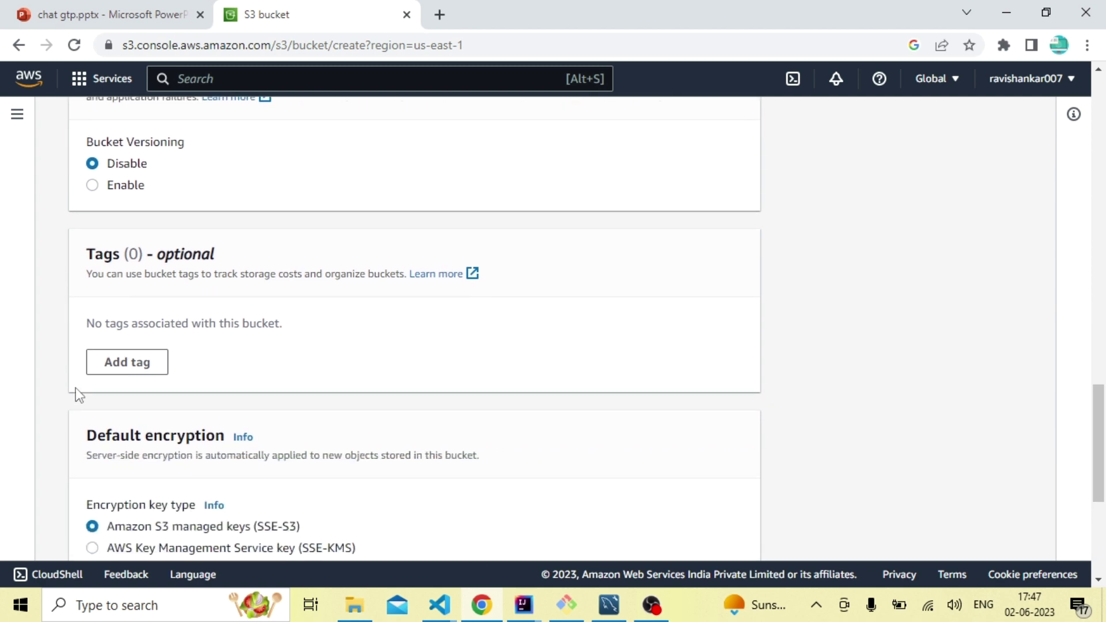
scroll(74, 388, "down", 1)
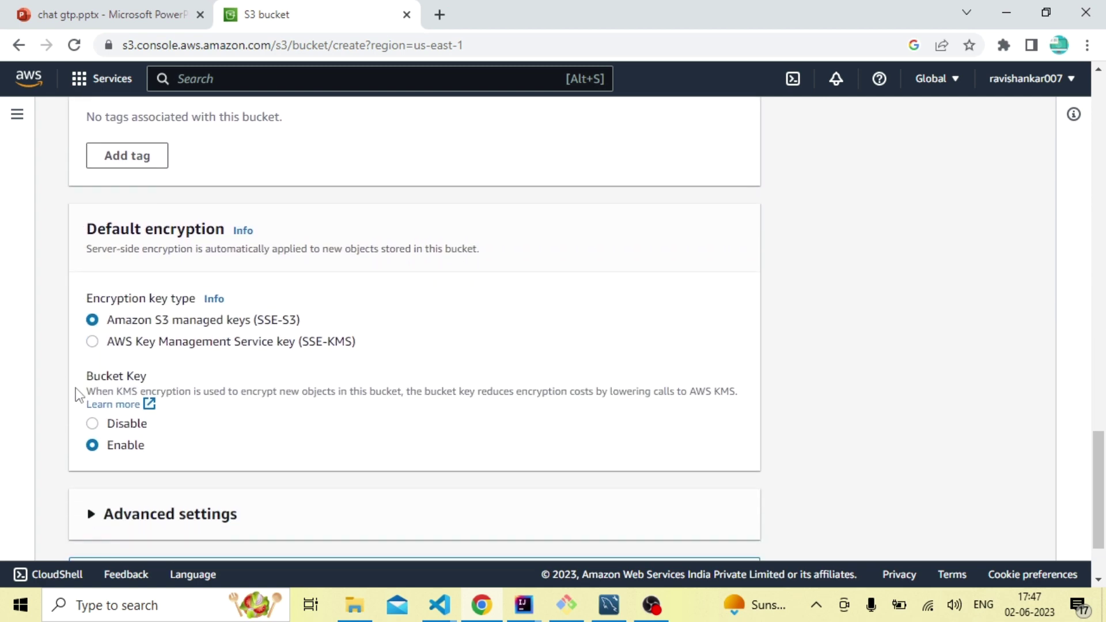
scroll(75, 388, "down", 1)
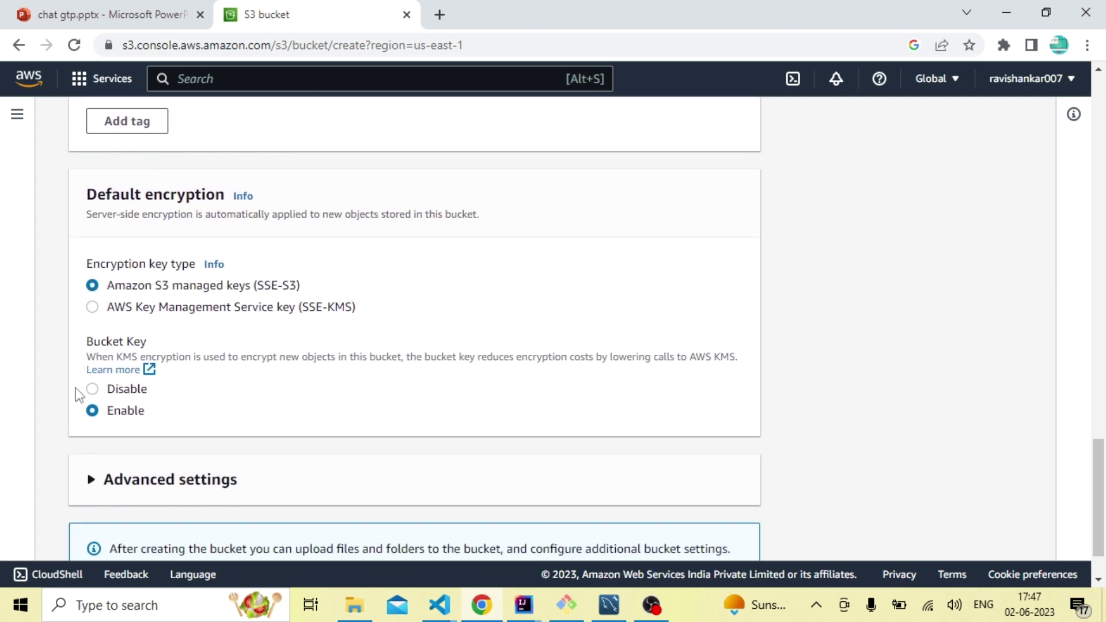
scroll(75, 388, "down", 1)
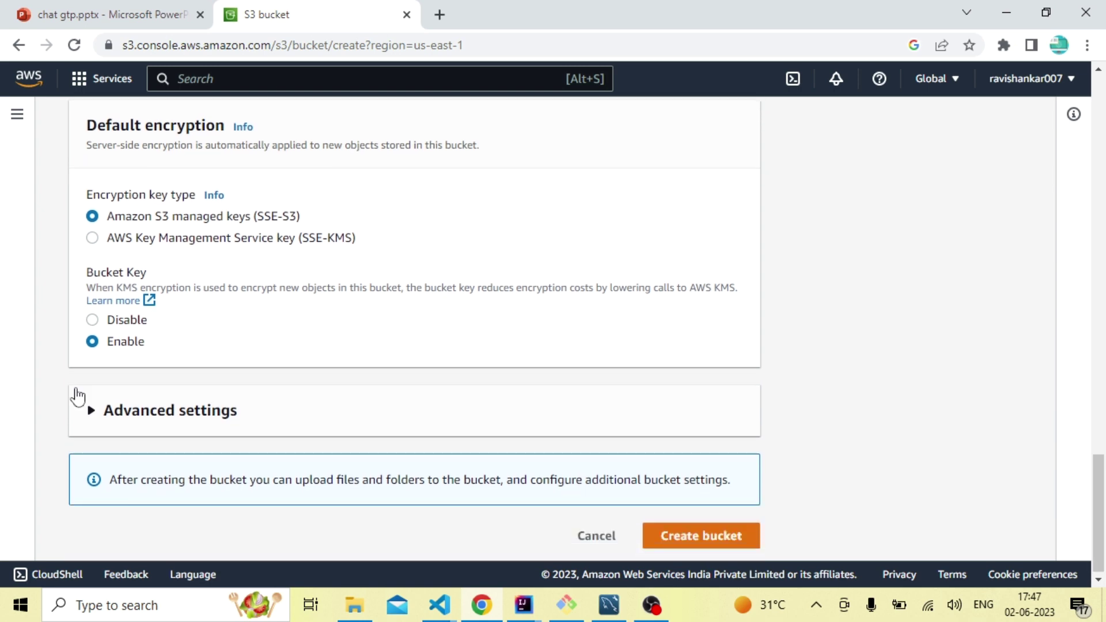
scroll(78, 397, "down", 1)
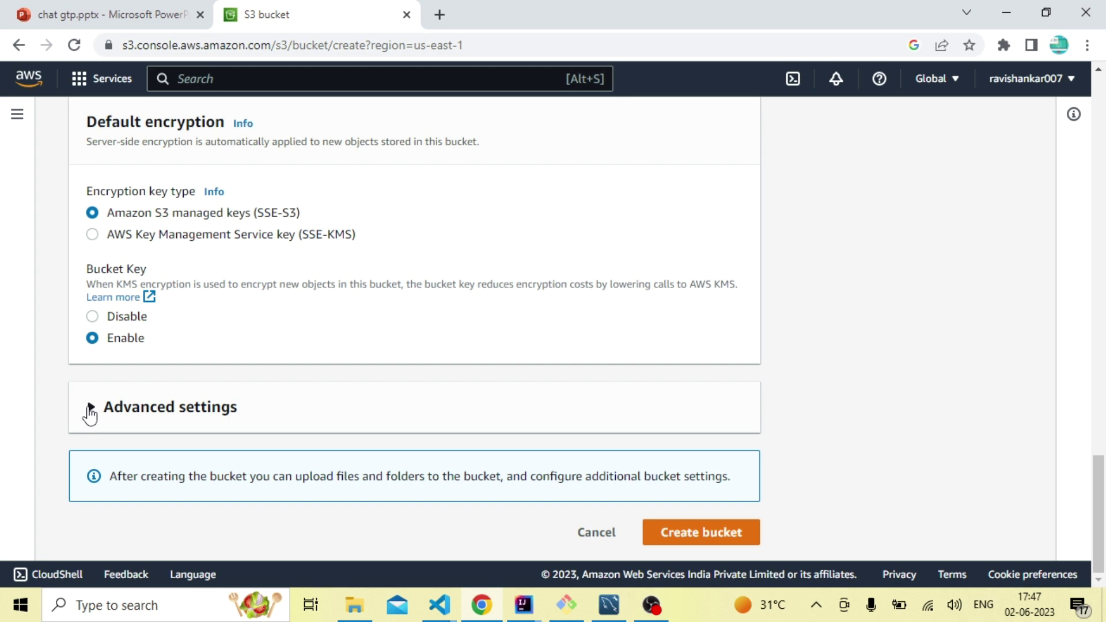
left_click(89, 414)
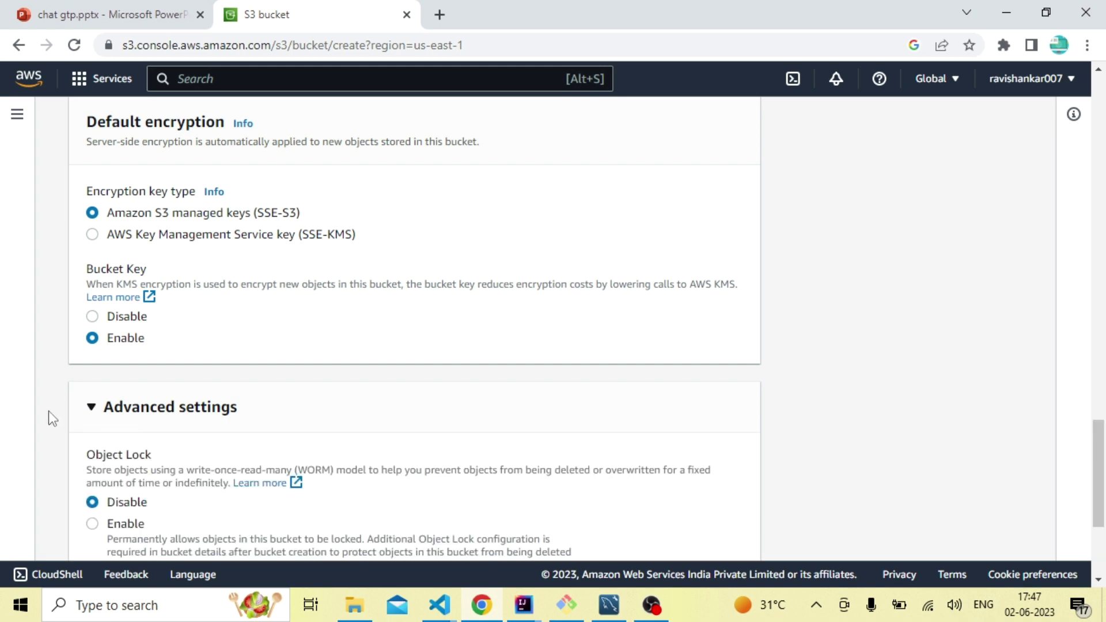
scroll(49, 410, "down", 4)
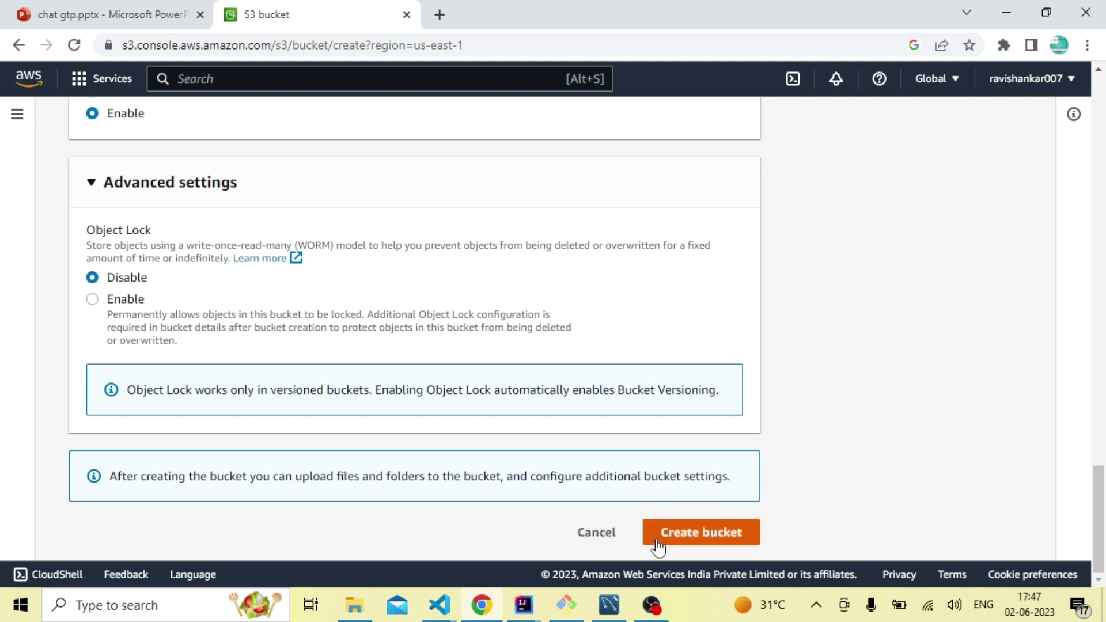
- Try to create the bucket, change its name to test-bucket-images07 and create it
left_click(691, 533)
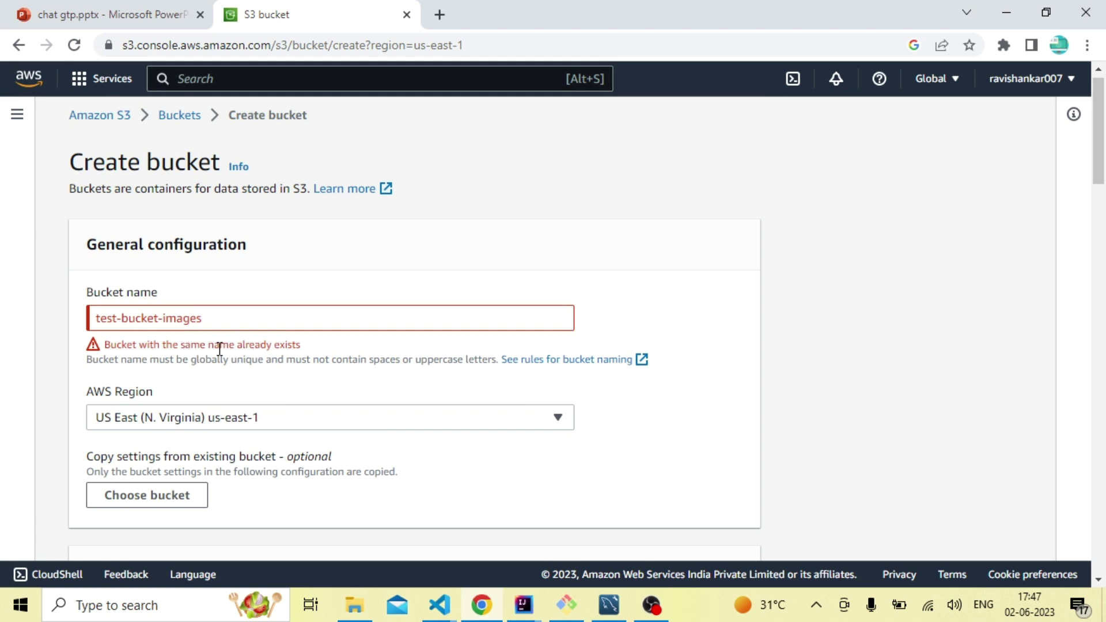
left_click(211, 323)
type("07")
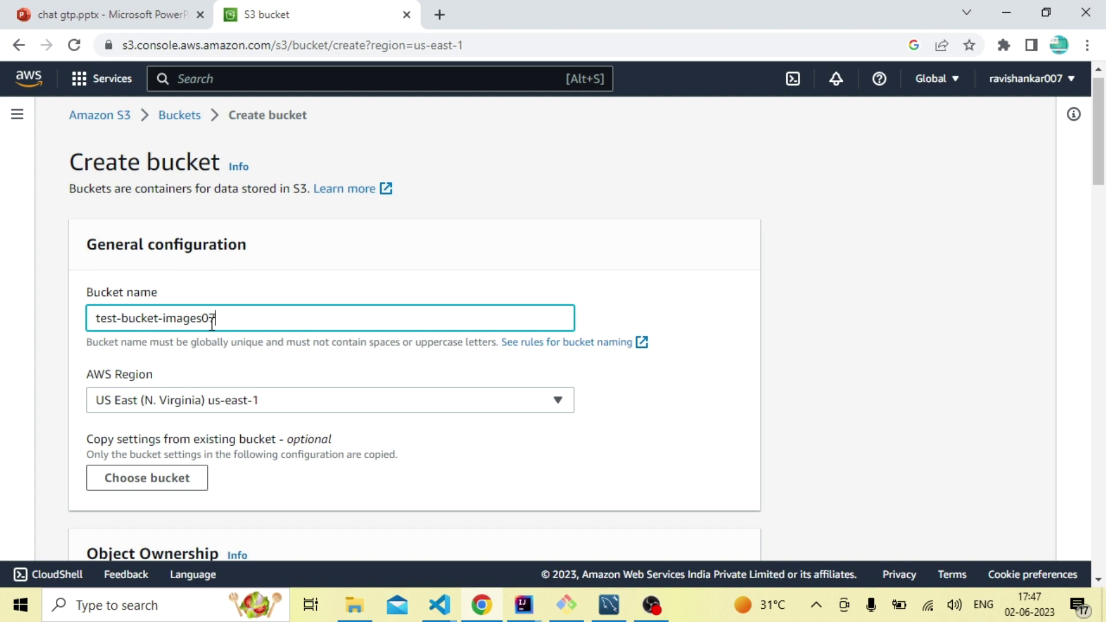
left_click_drag(1102, 140, 1102, 529)
left_click(691, 531)
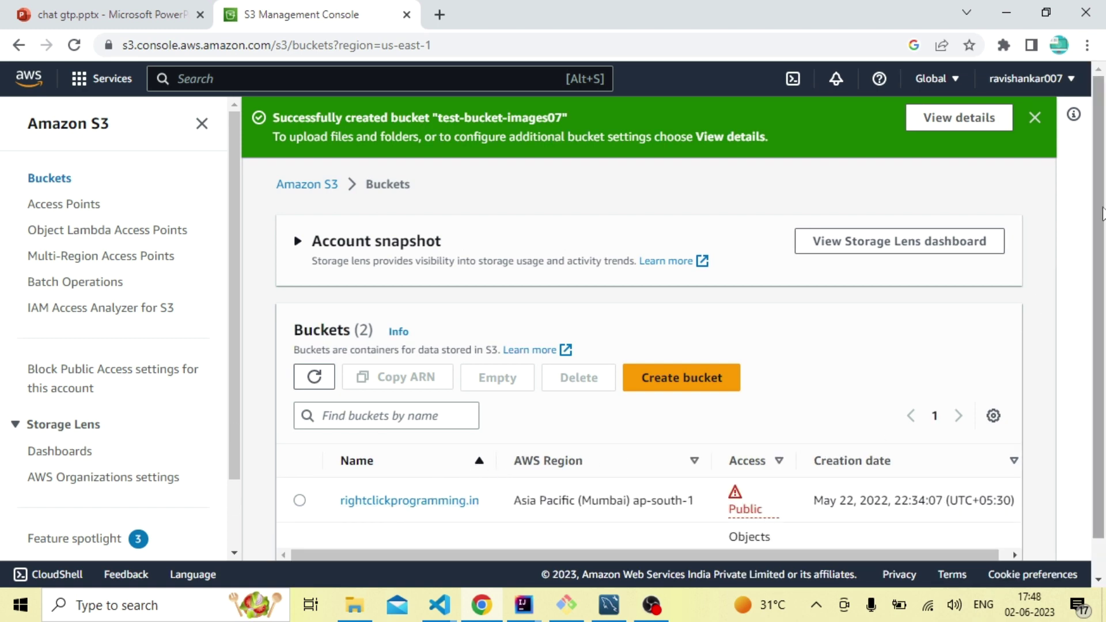
- Open the bucket test-bucket-images07 and start editing the bucket policy in its permissions
scroll(1101, 213, "down", 1)
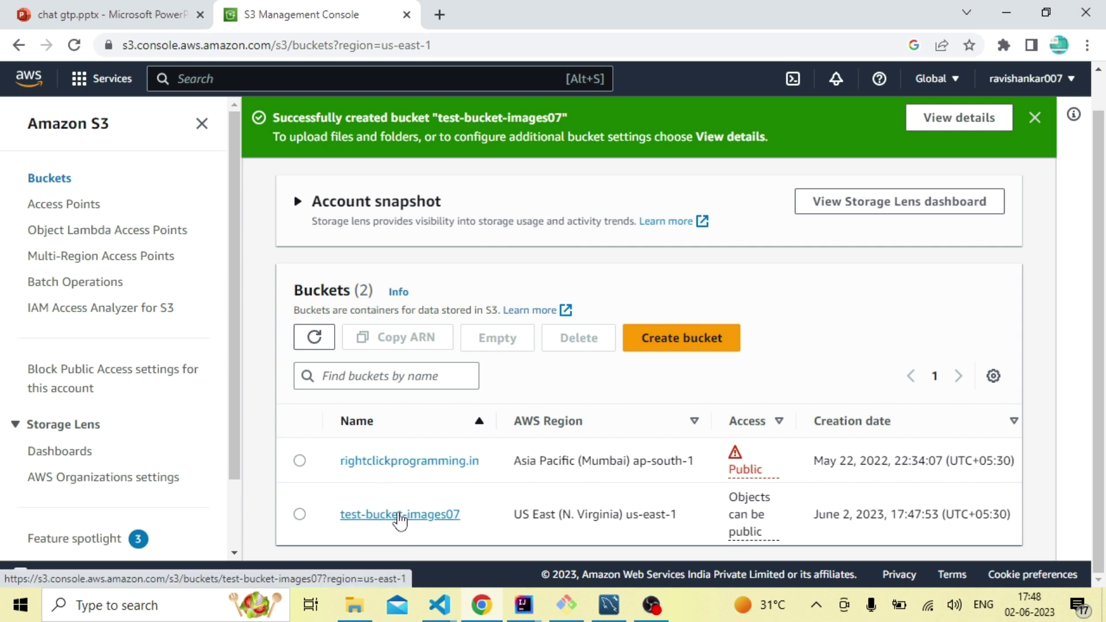
left_click(400, 515)
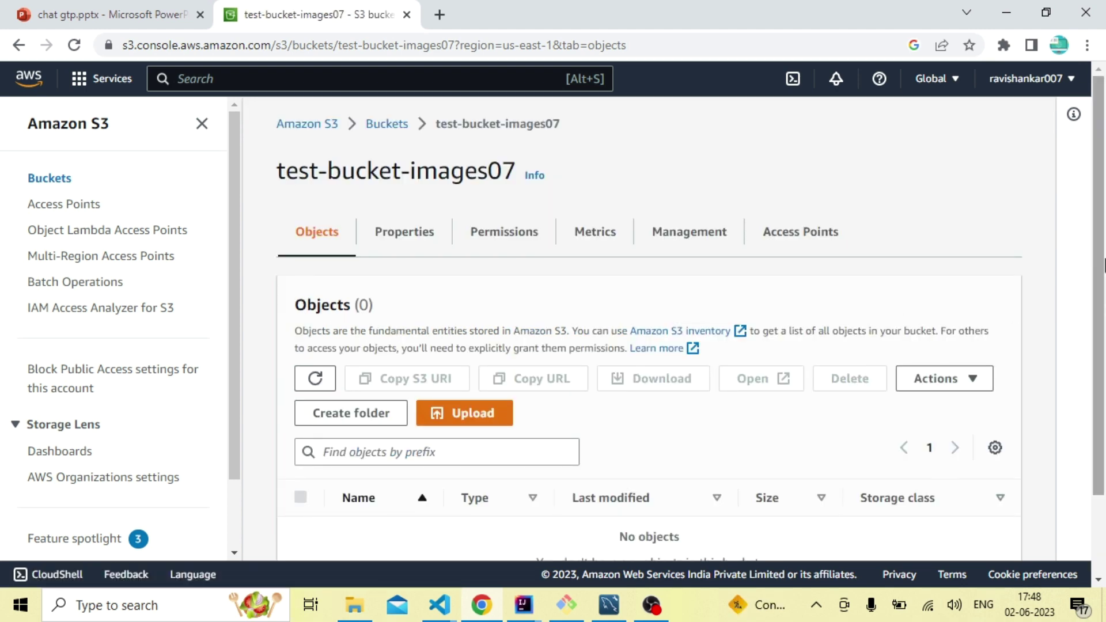
left_click_drag(1100, 265, 1103, 348)
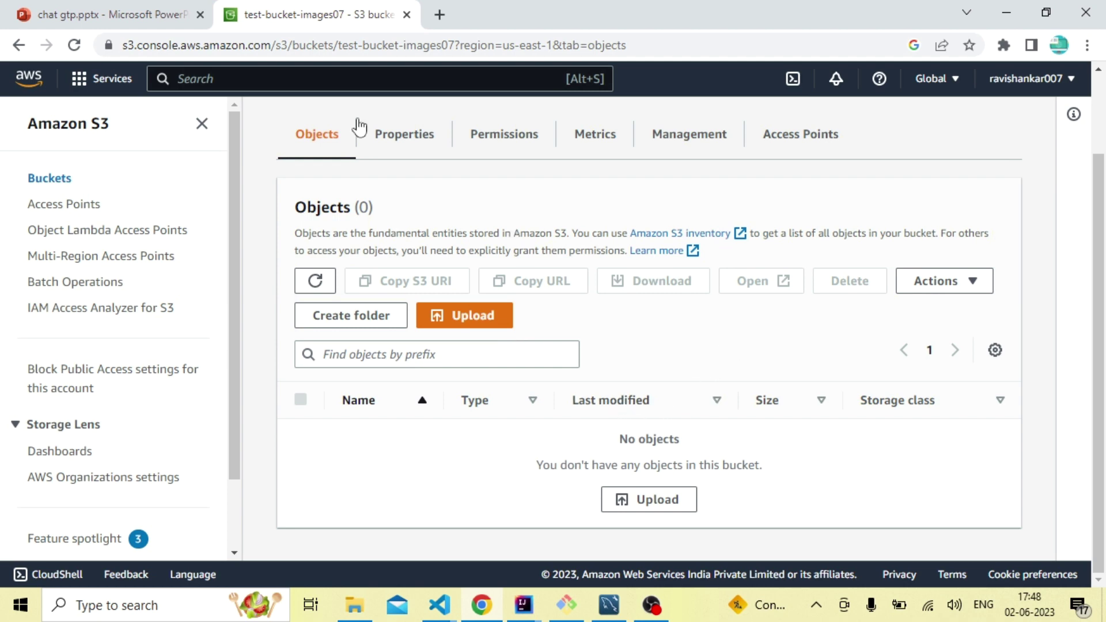
left_click(525, 137)
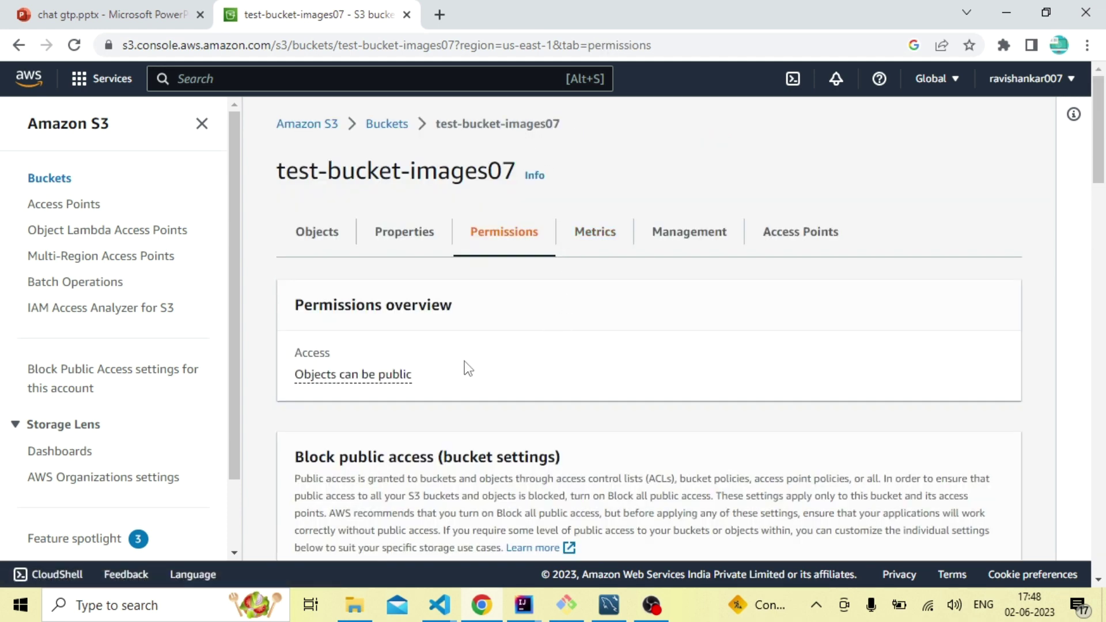
scroll(468, 369, "down", 8)
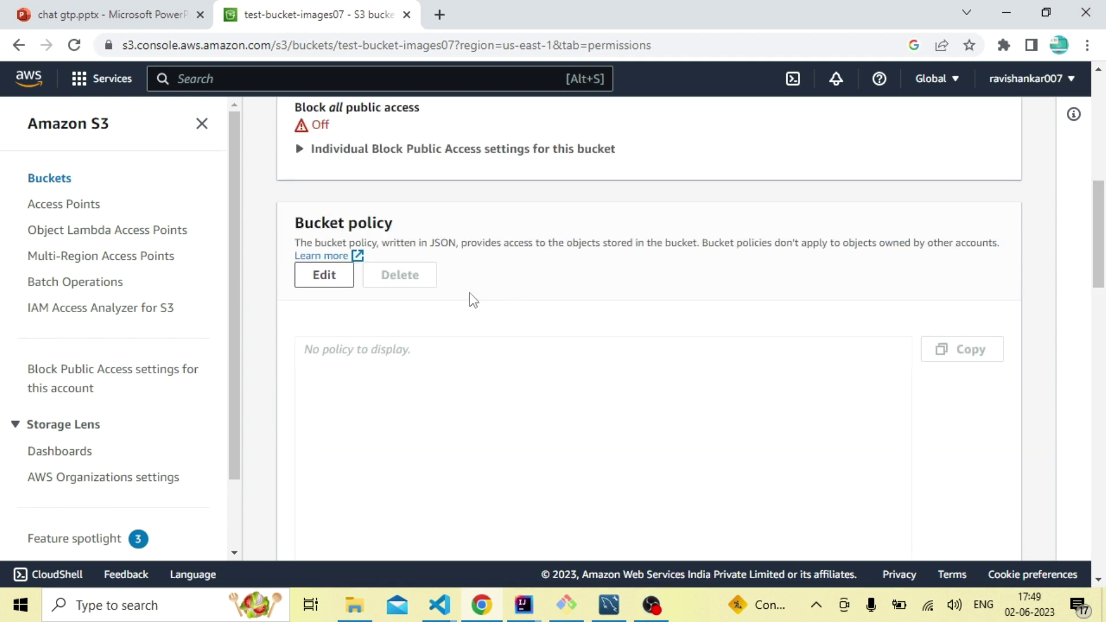
left_click(321, 280)
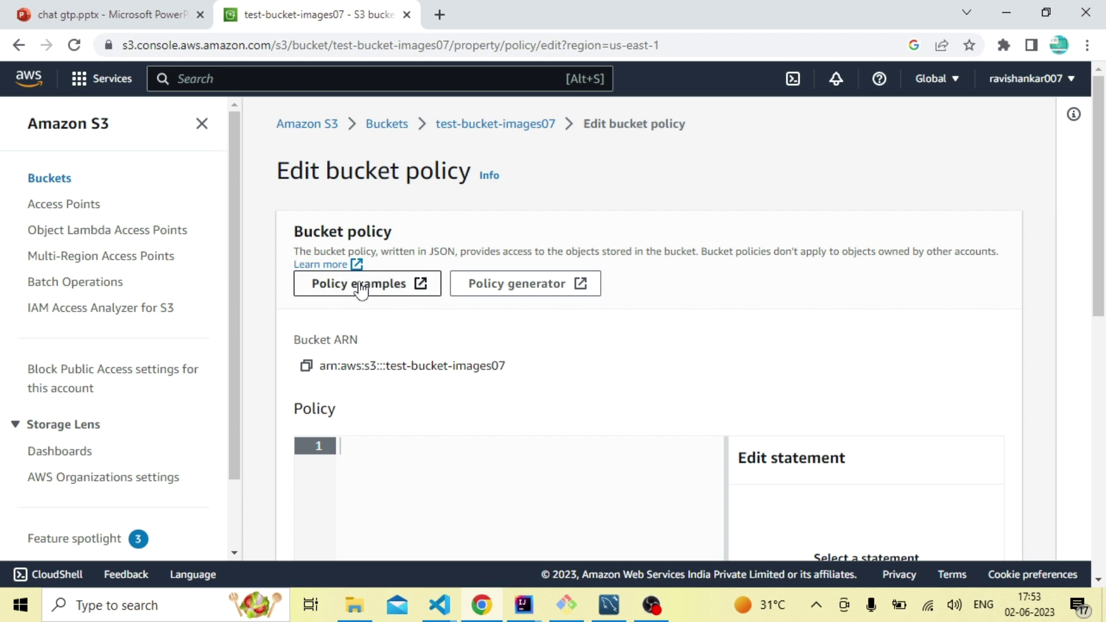
- Open the AWS bucket policy examples and examine the sample PutObjPolicy policy and its s3:PutObject action
left_click(349, 286)
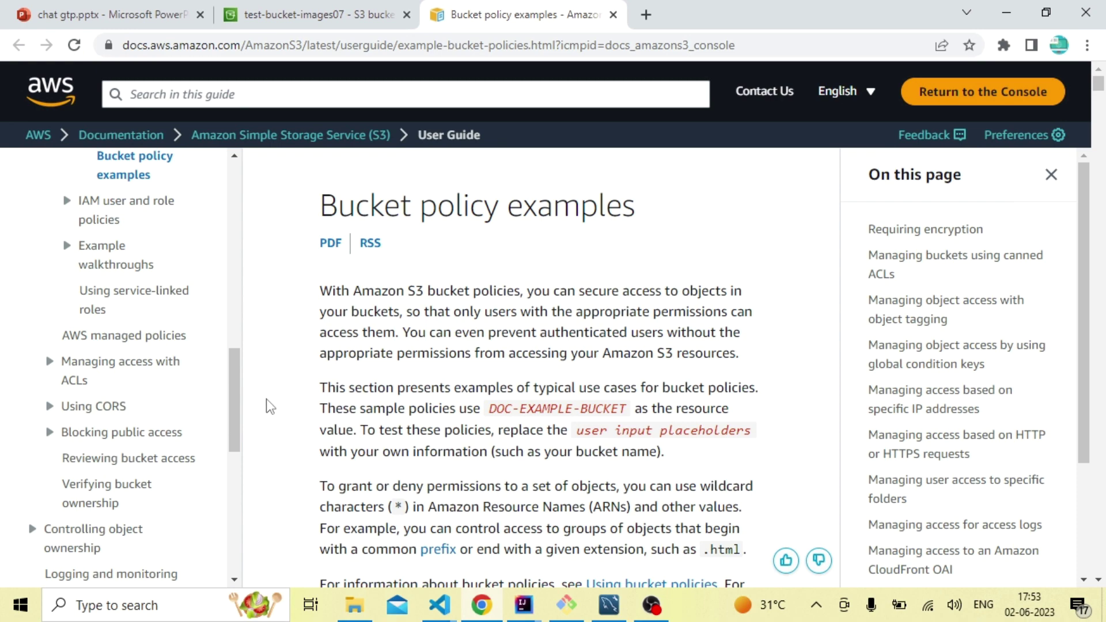
scroll(270, 407, "down", 10)
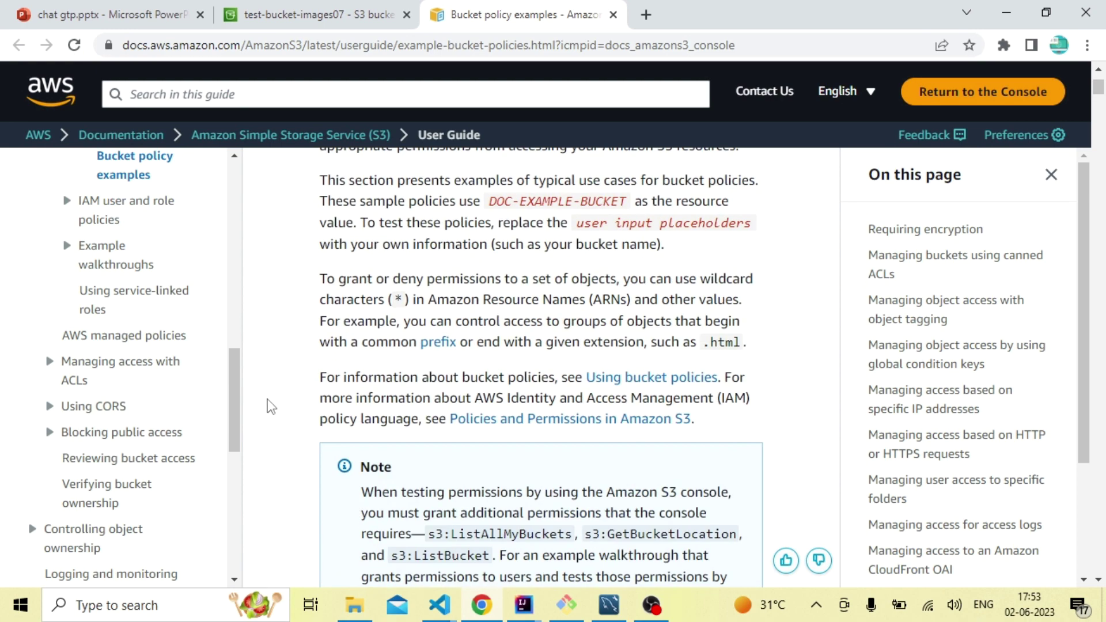
scroll(271, 407, "down", 8)
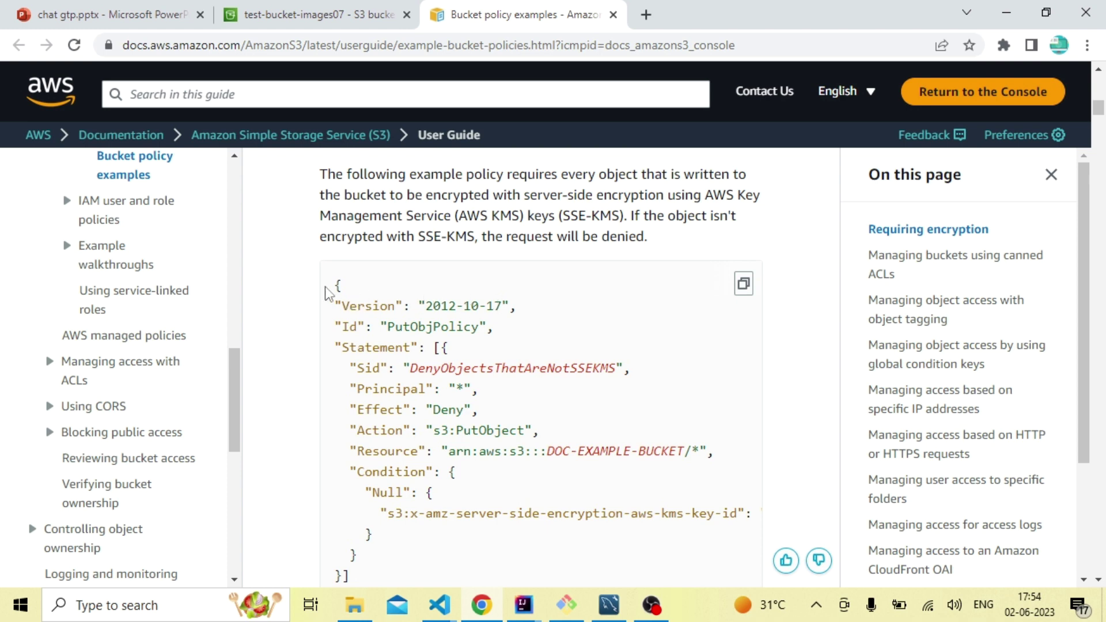
left_click_drag(339, 287, 395, 576)
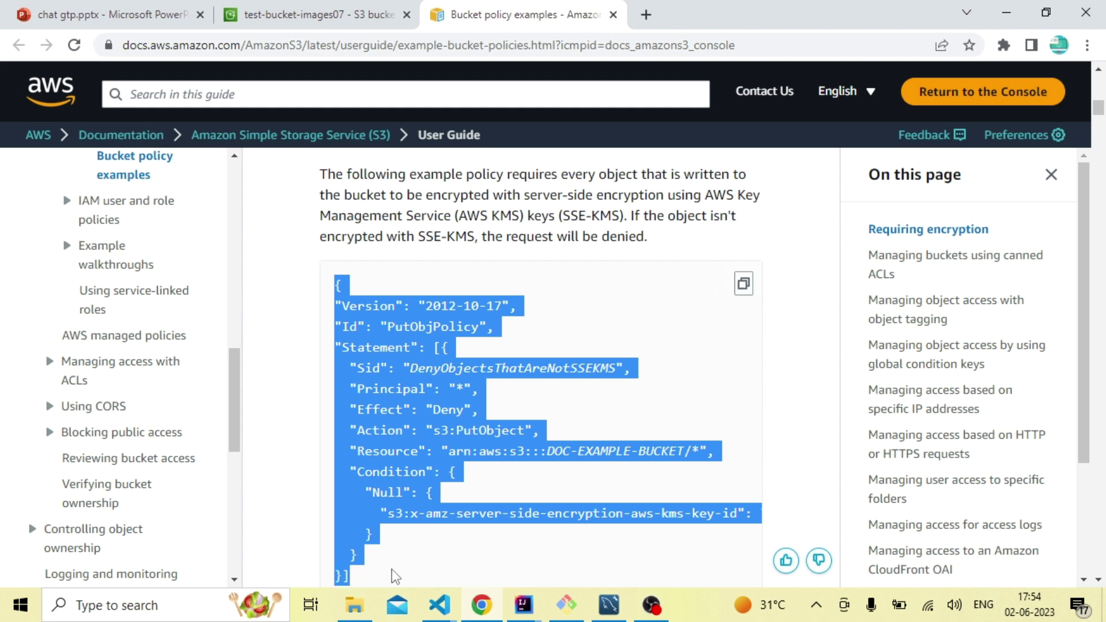
left_click(433, 264)
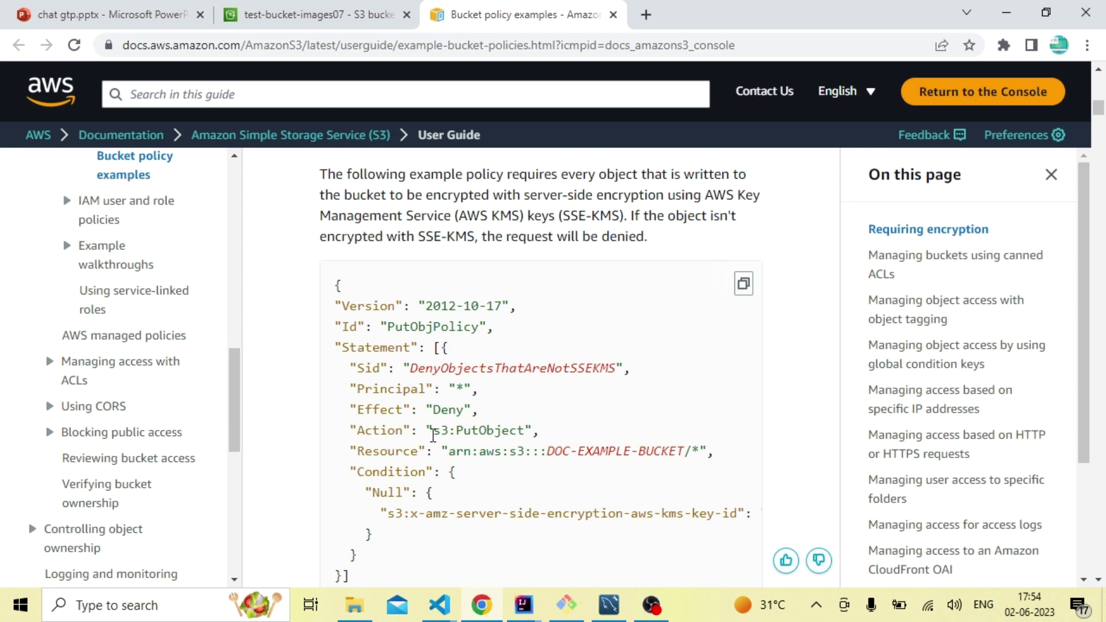
left_click_drag(358, 436, 471, 430)
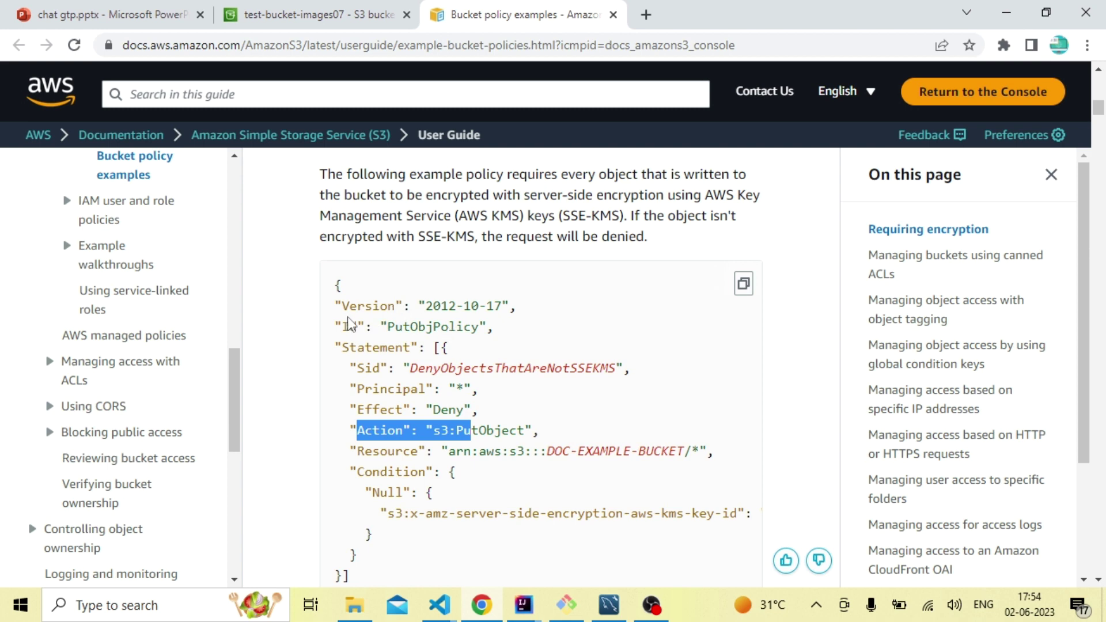
- Return to the bucket policy editor and paste the S3BucketReadWriteAccess policy, which allows s3:GetObject, s3:PutObject and s3:ListBucket
left_click(304, 16)
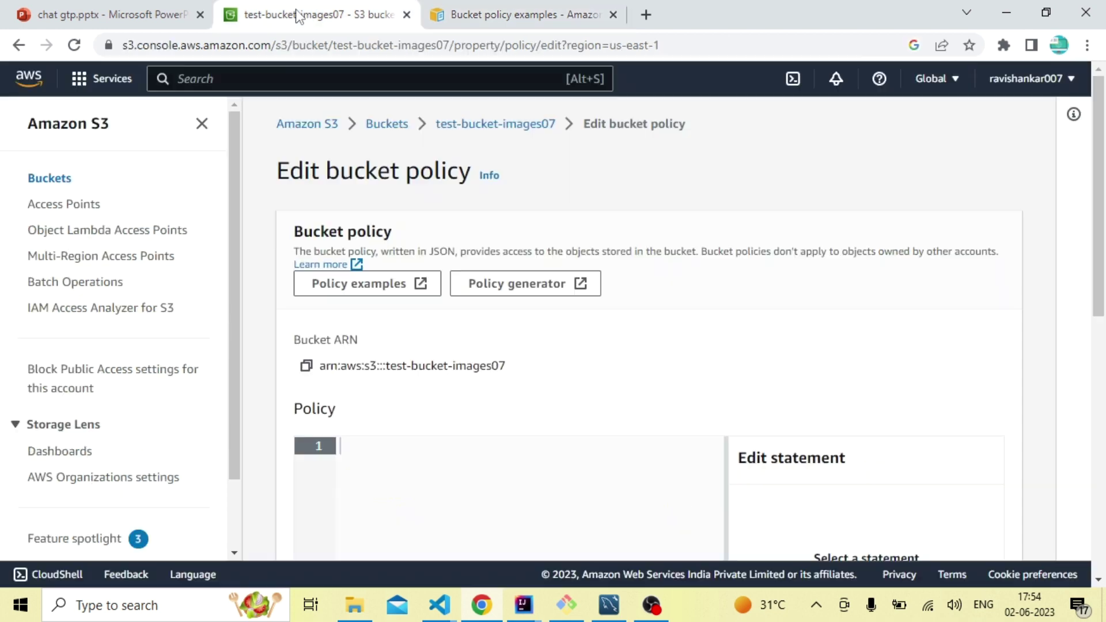
left_click(383, 459)
key("ctrl+v")
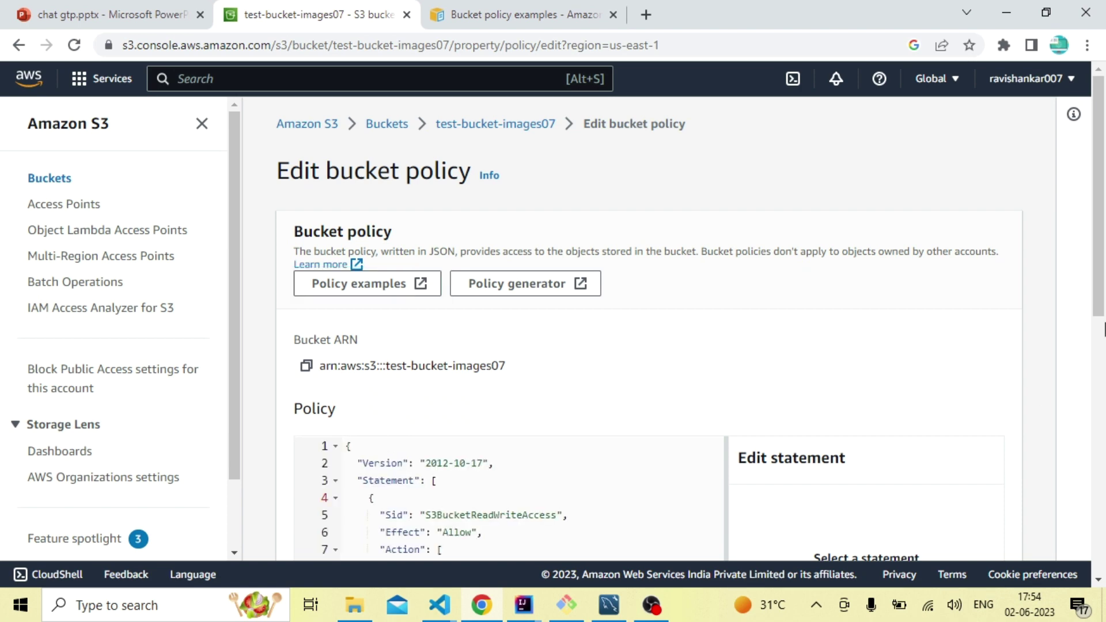
- Replace the your-bucket-name placeholder in both Resource ARNs of the policy with test-bucket-images07
left_click_drag(1101, 310, 1088, 424)
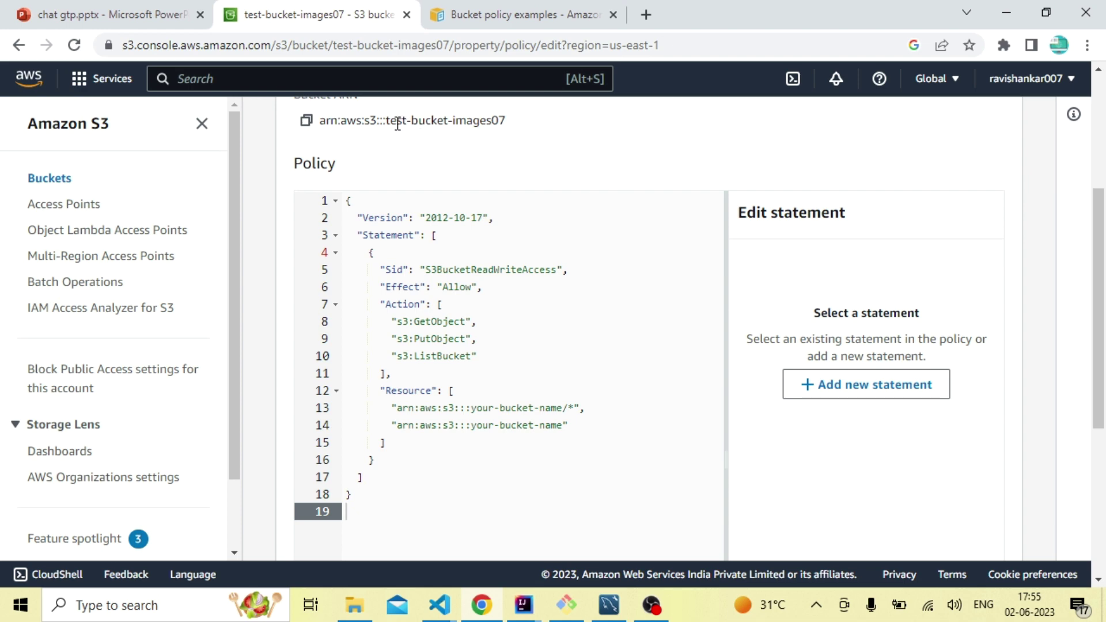
left_click_drag(387, 124, 507, 128)
key("ctrl+c")
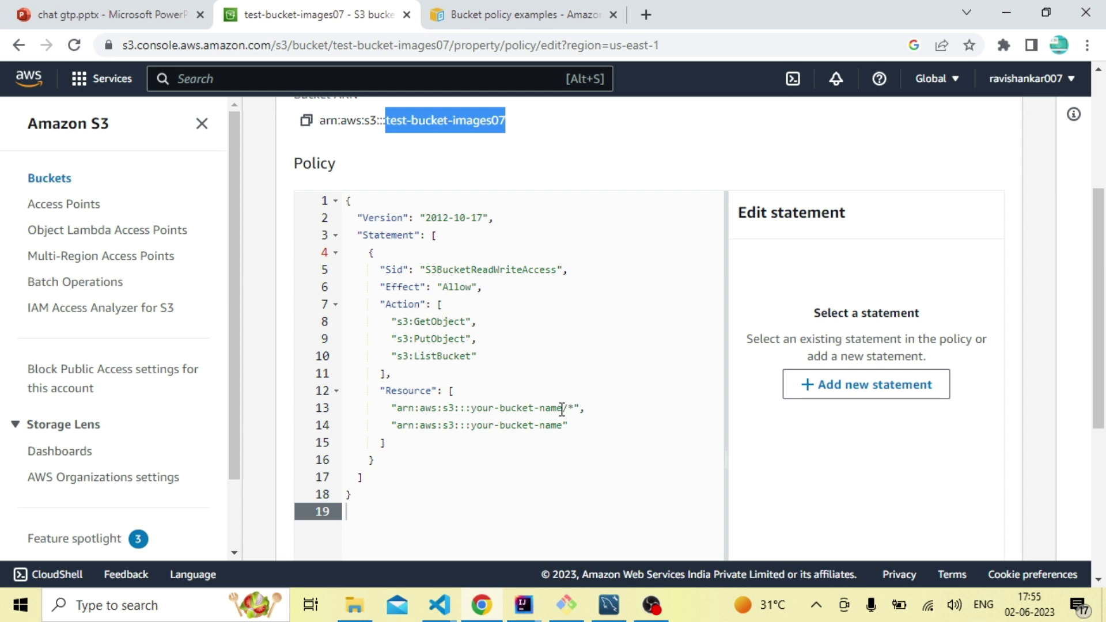
left_click_drag(562, 409, 472, 409)
key("ctrl+v")
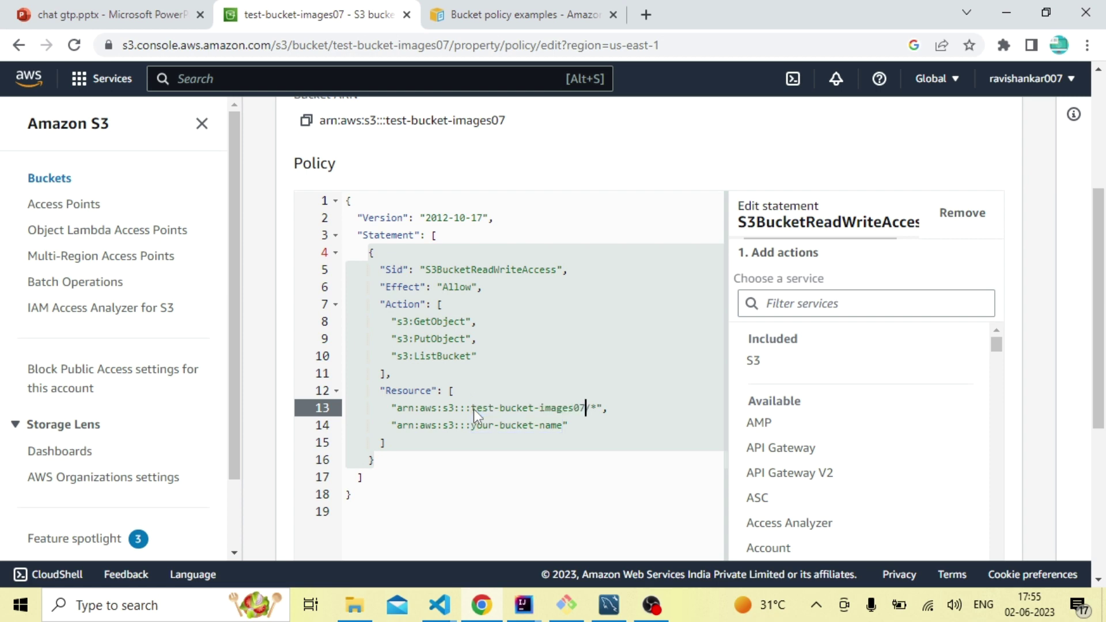
left_click_drag(563, 427, 473, 426)
key("ctrl+v")
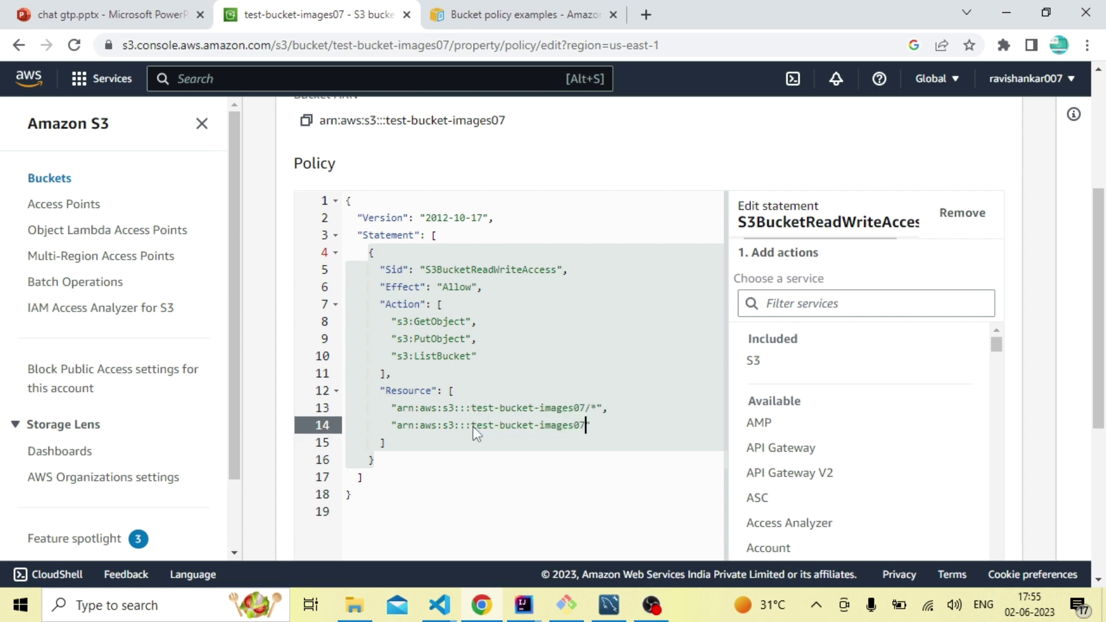
left_click(431, 508)
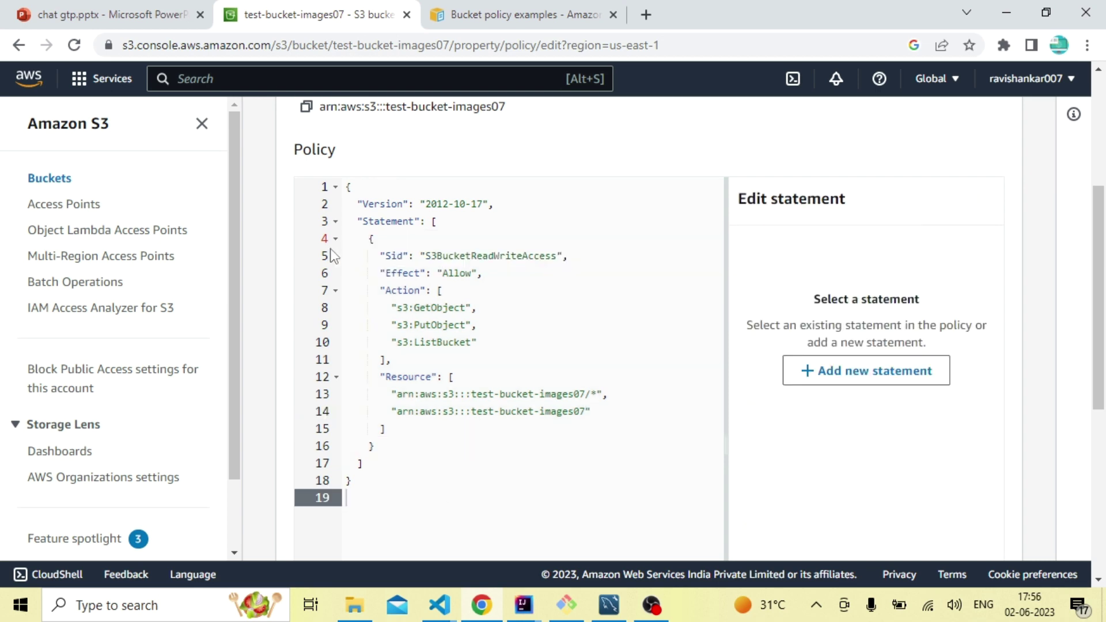
- Add the element "Principal": "*" below the Sid in the policy statement and save the bucket policy
scroll(261, 527, "down", 5)
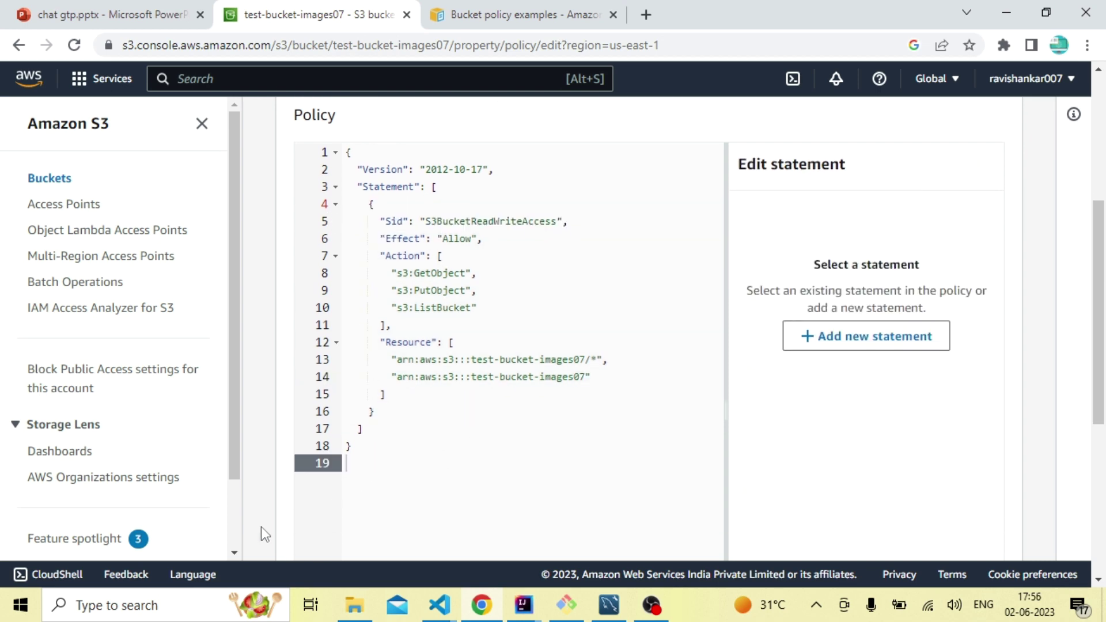
scroll(261, 526, "down", 1)
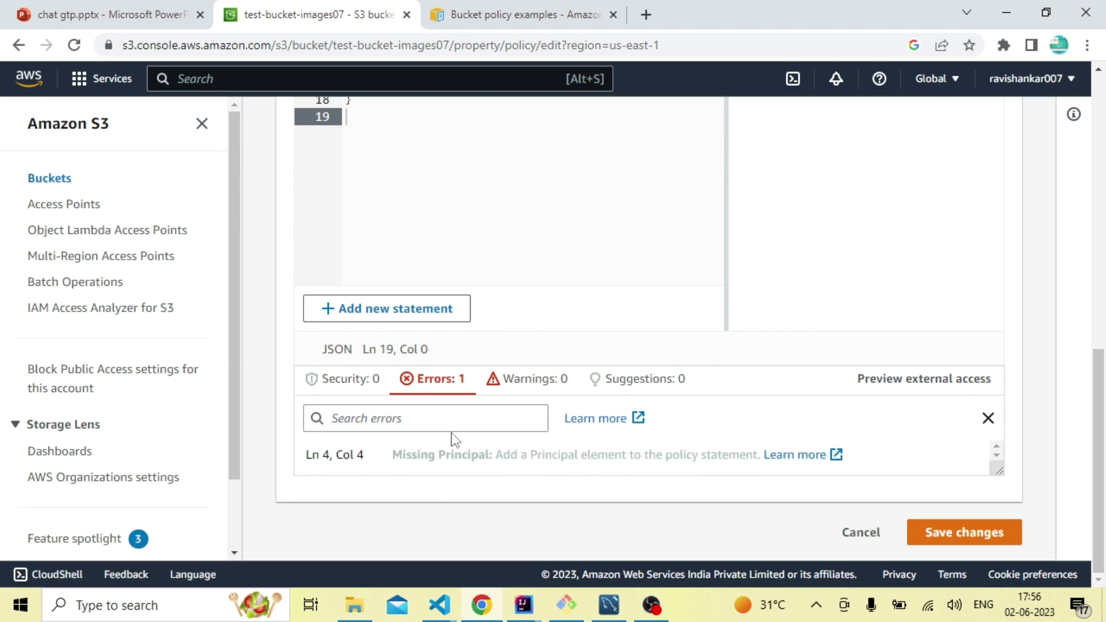
scroll(261, 288, "up", 6)
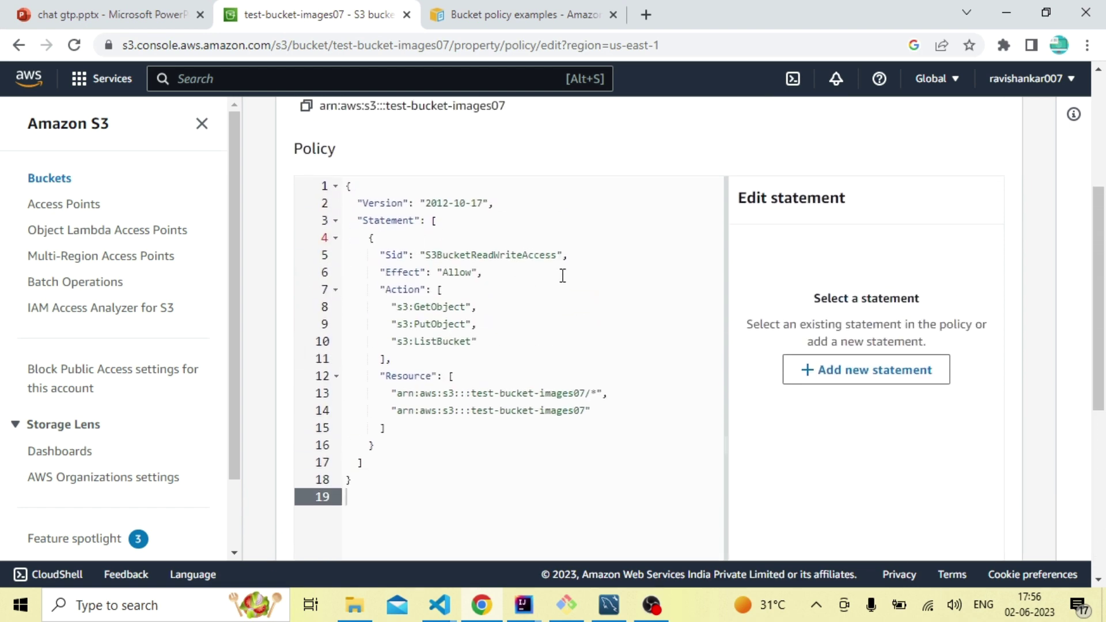
left_click(586, 258)
key("Return")
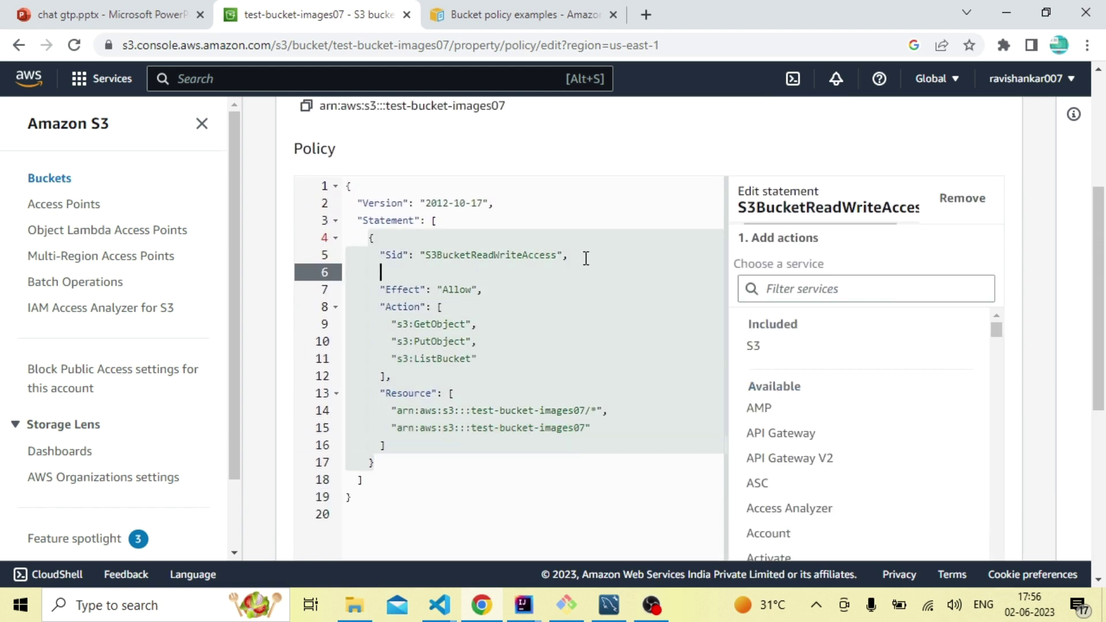
type("\"Principal\": \"*\",")
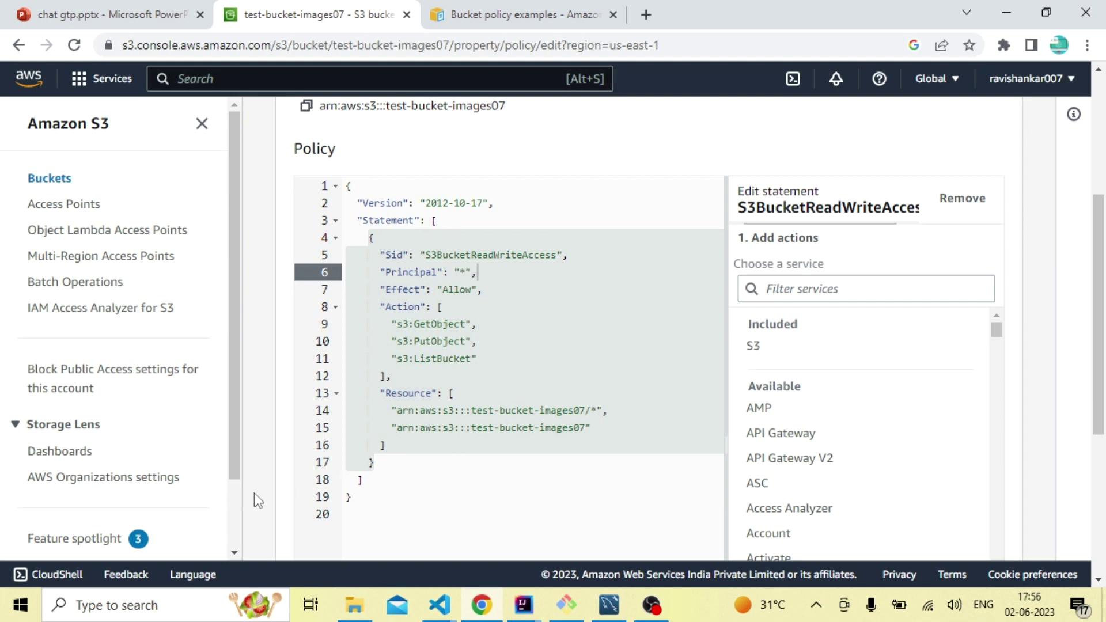
scroll(254, 494, "down", 5)
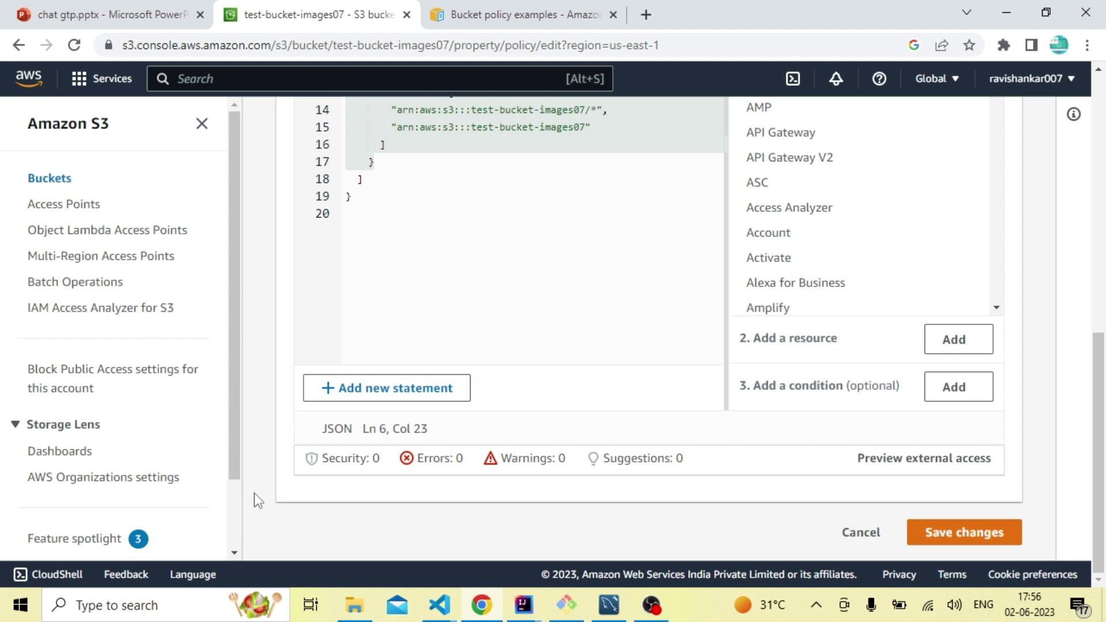
left_click(950, 533)
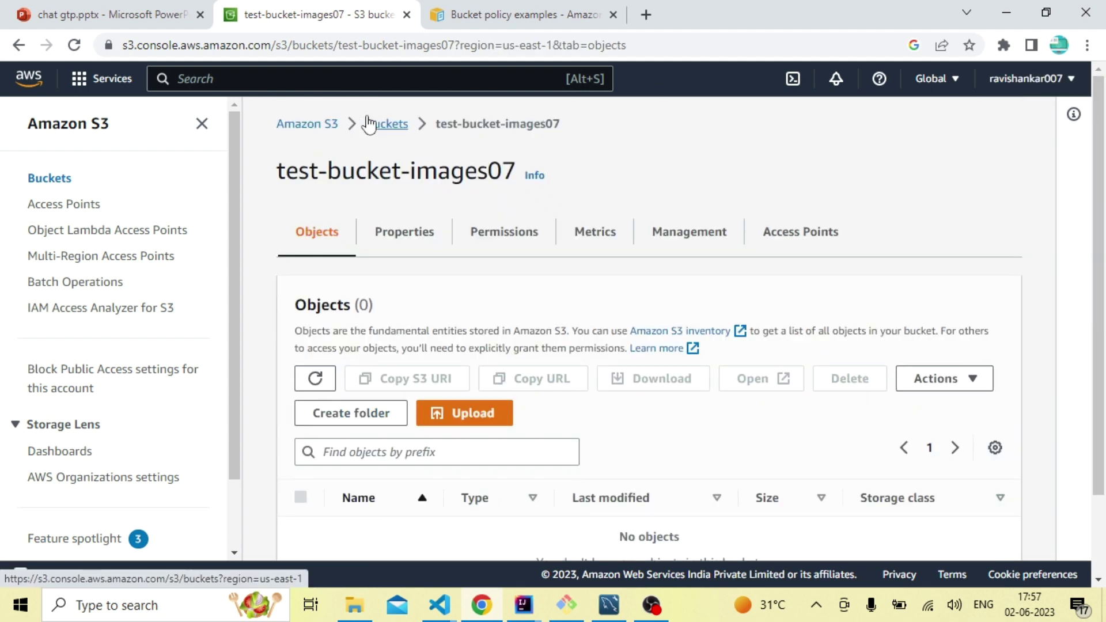
- Return to the list of all S3 buckets
left_click(378, 127)
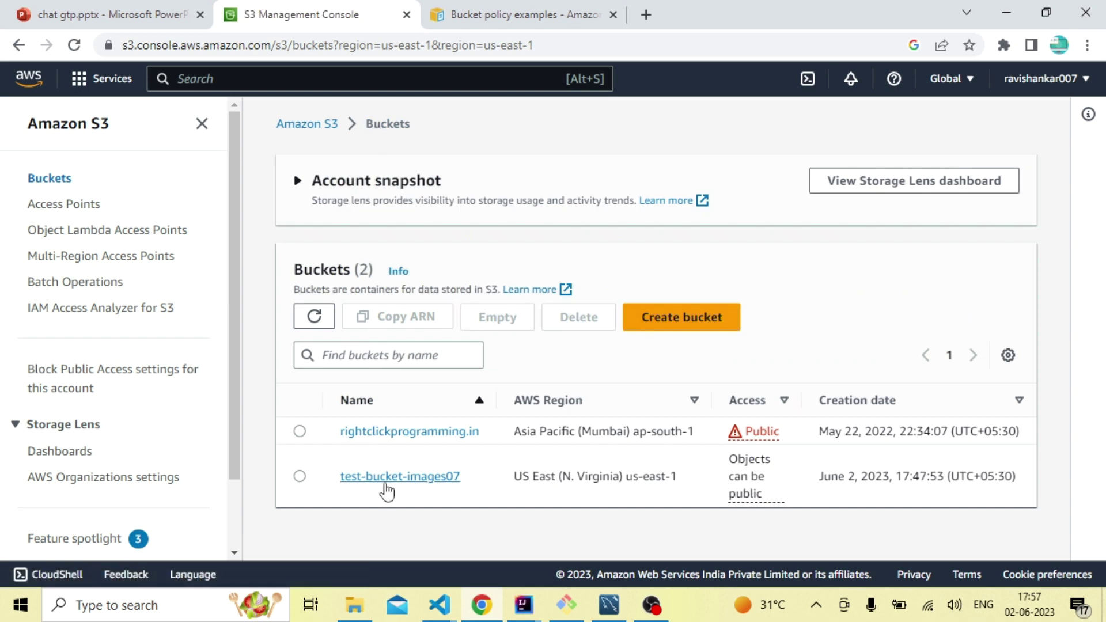